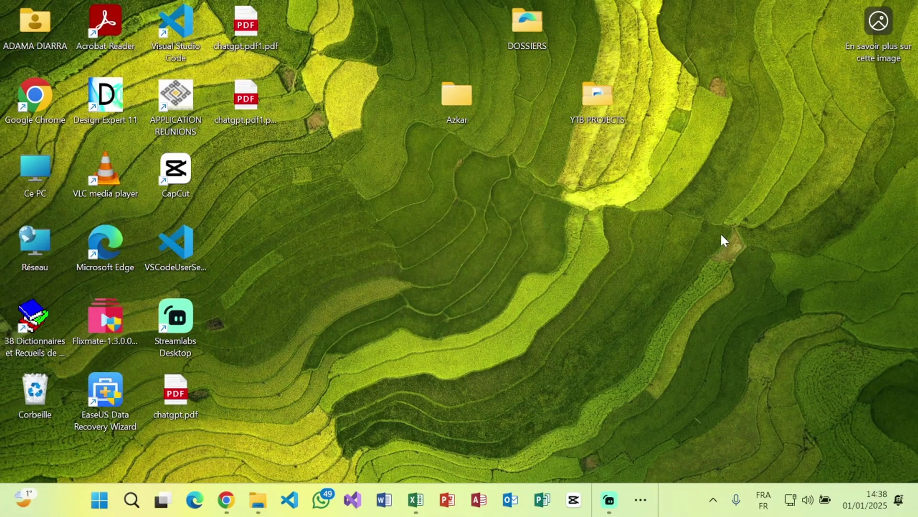
Bring the PRODUCTS DATA workbook forward and show the Home tab commands
click(416, 499)
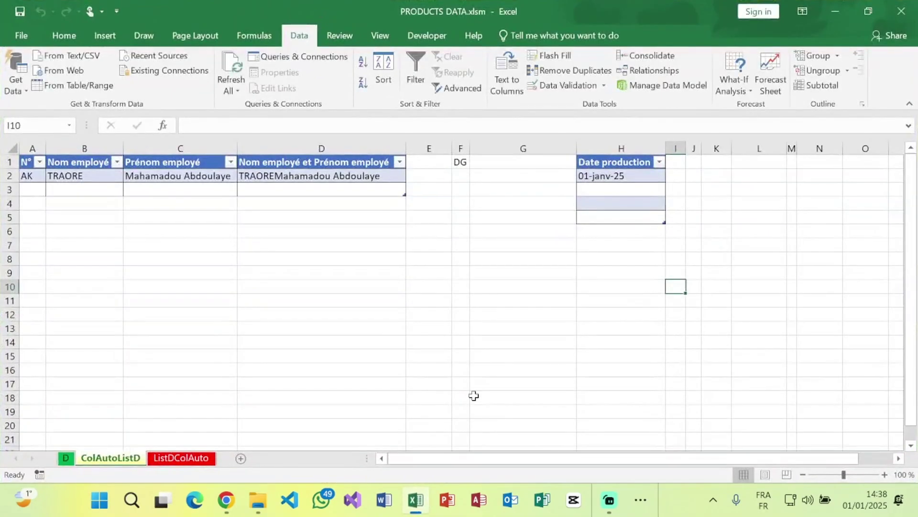
click(421, 264)
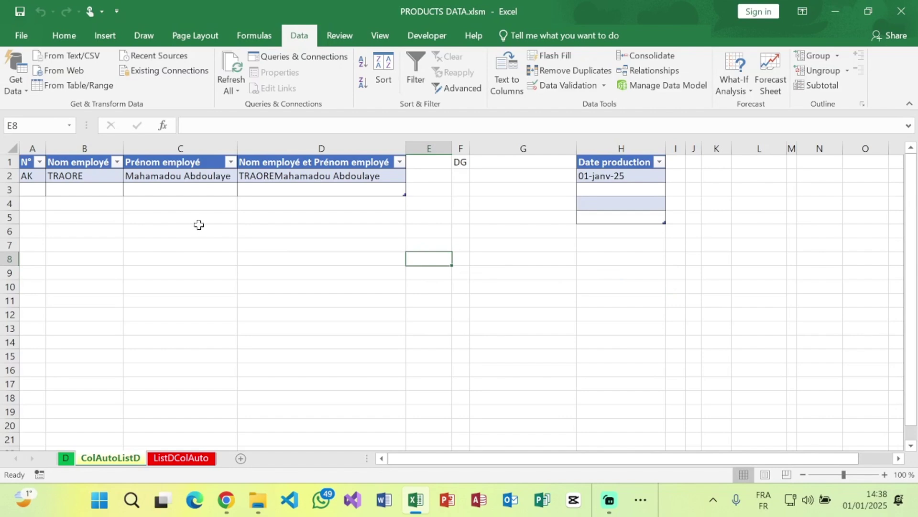
click(64, 36)
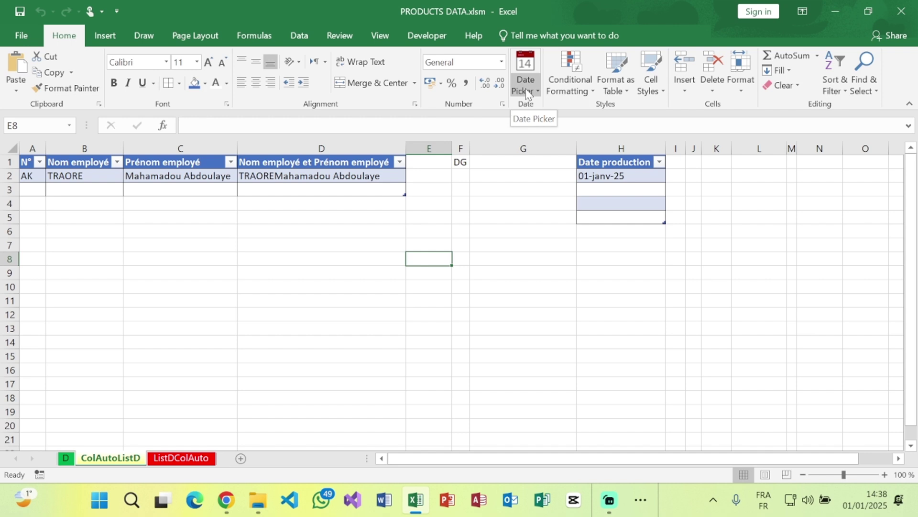
Enter 02-janv-25 in H3 using the pop-up date picker calendar
click(623, 188)
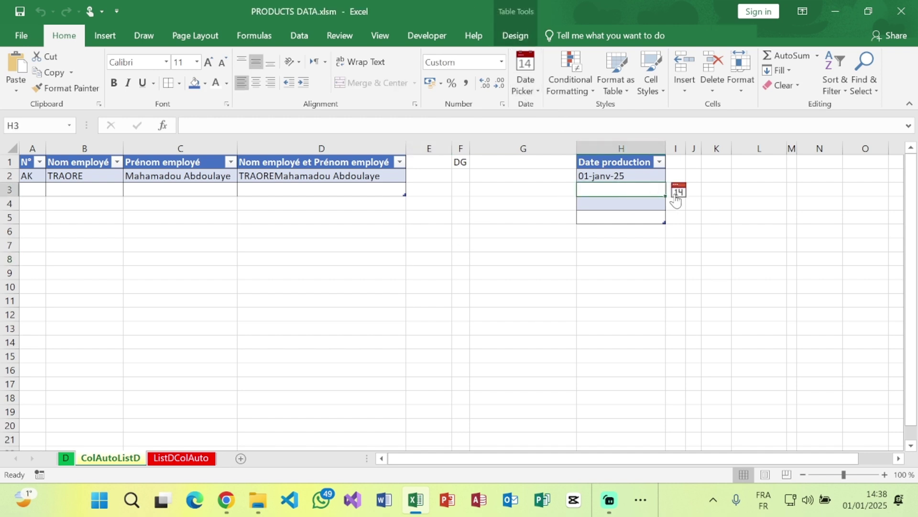
click(679, 193)
click(820, 255)
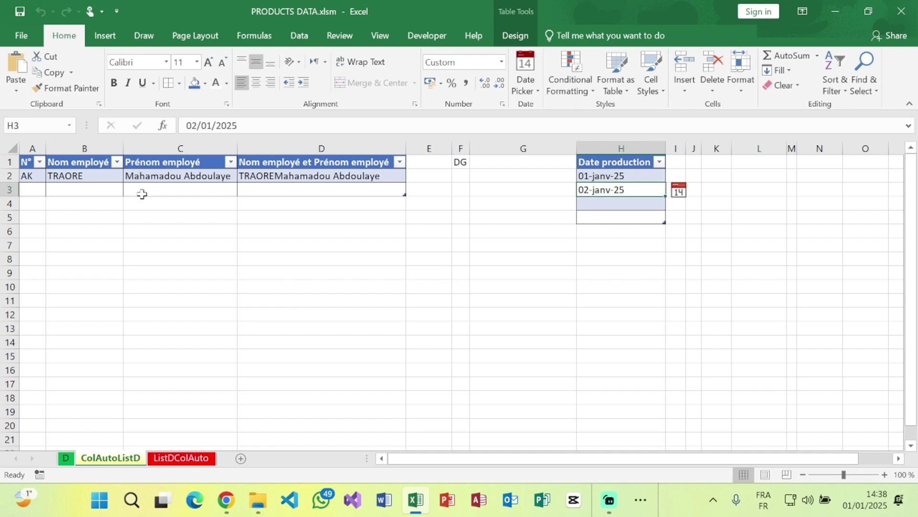
click(41, 177)
click(51, 179)
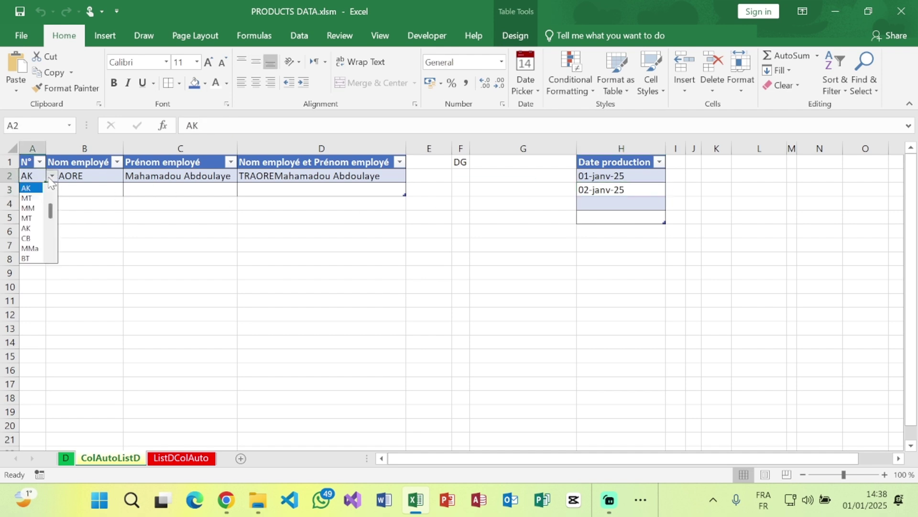
click(101, 175)
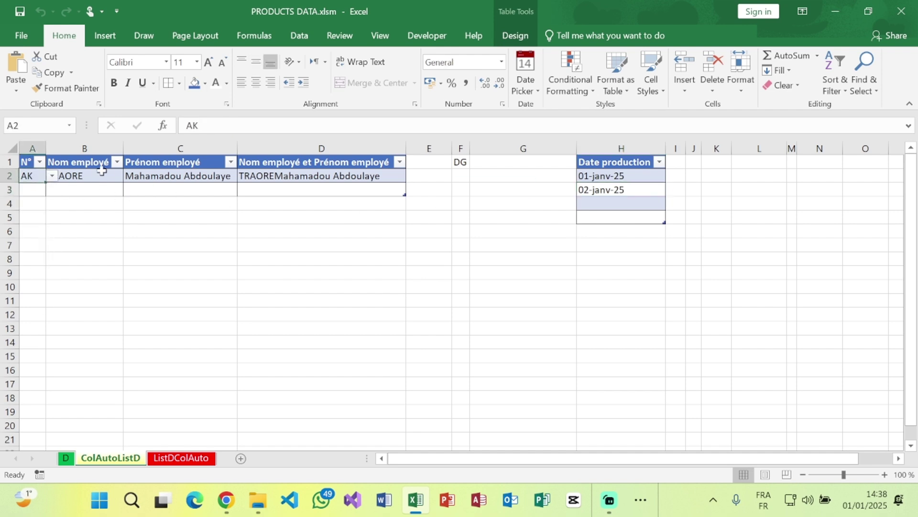
click(111, 176)
click(129, 176)
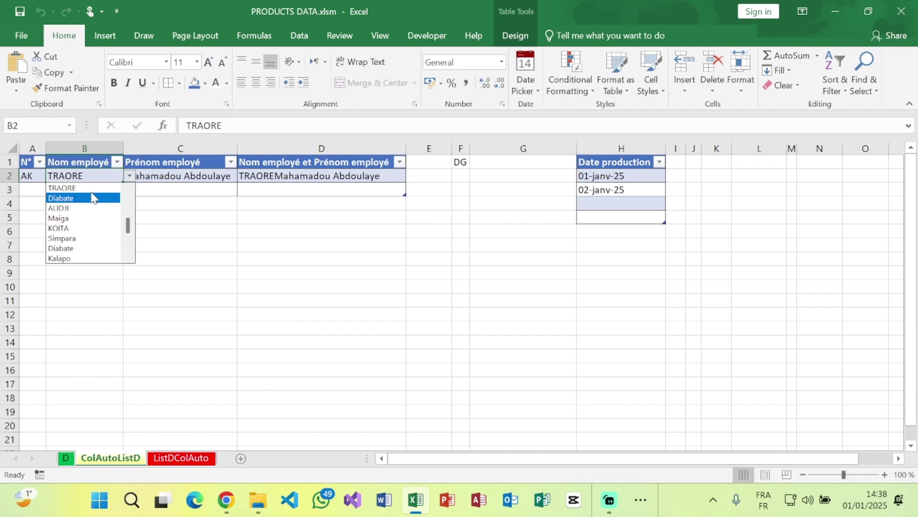
click(185, 175)
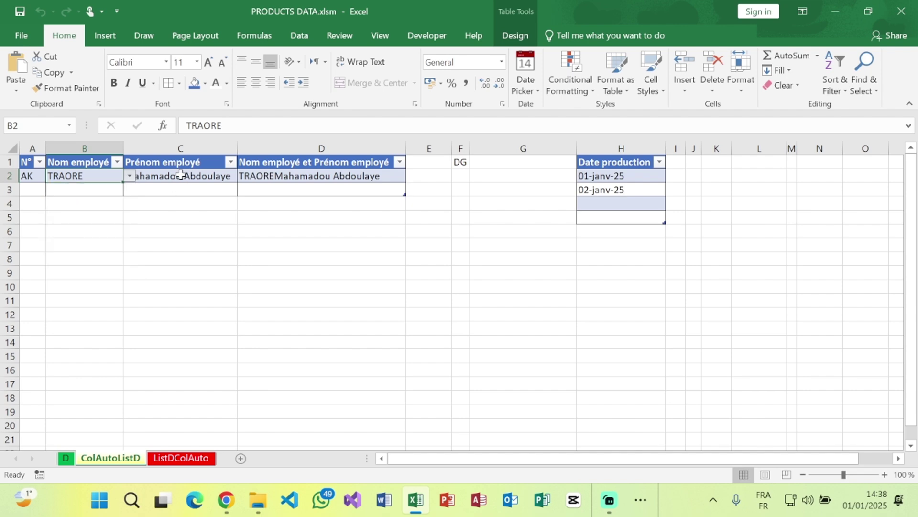
click(243, 176)
key(Escape)
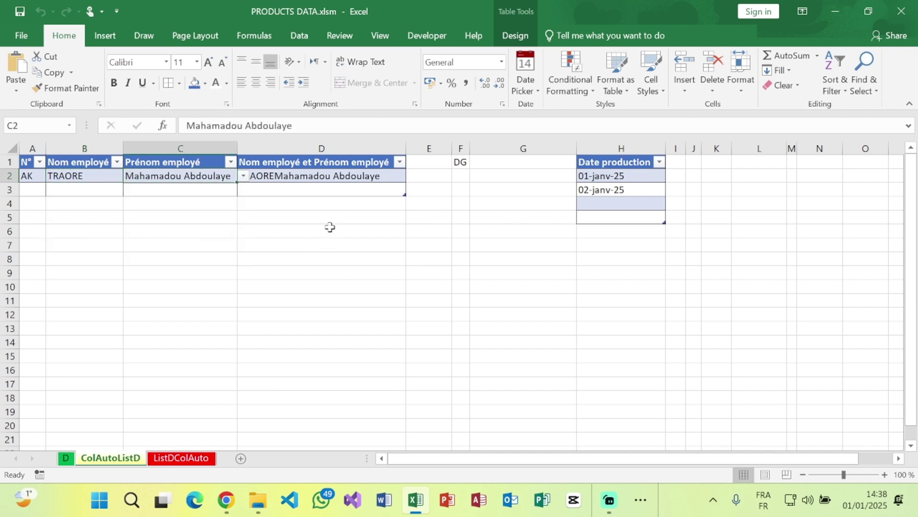
click(343, 177)
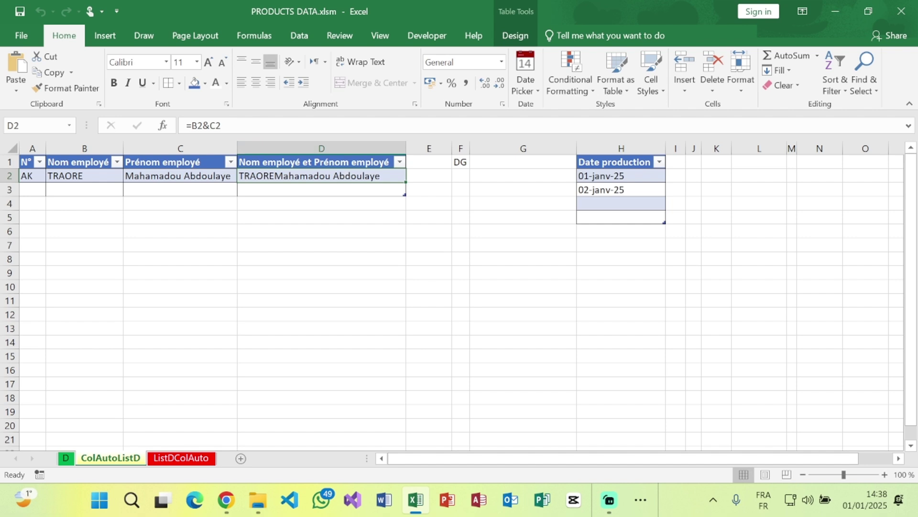
click(278, 201)
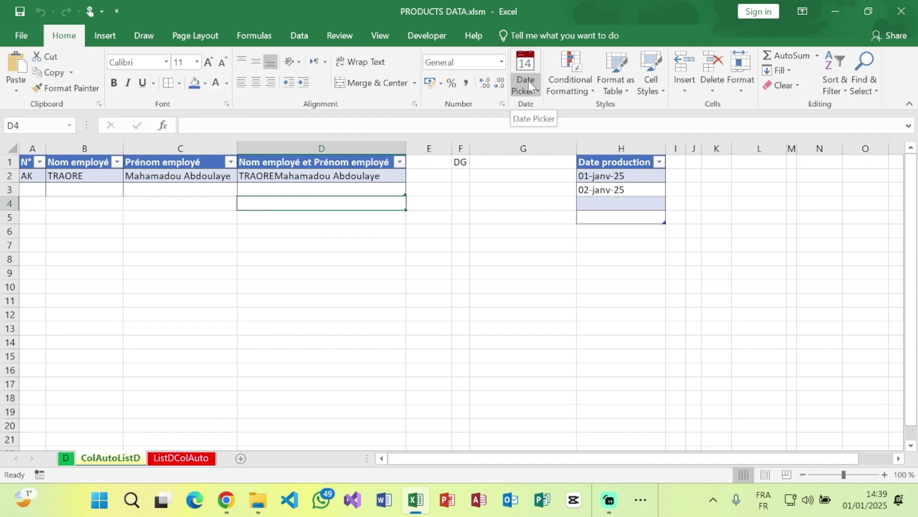
click(226, 509)
scroll(483, 167, up, 10)
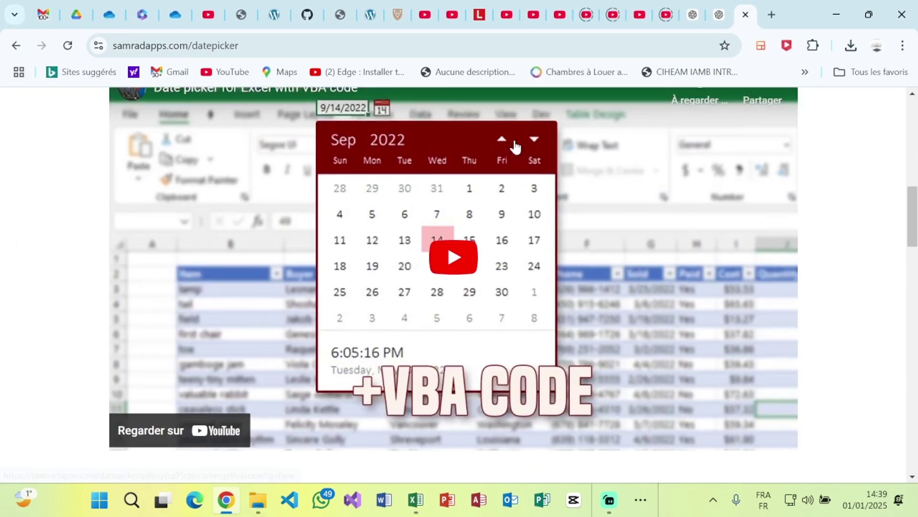
scroll(514, 147, up, 4)
click(16, 45)
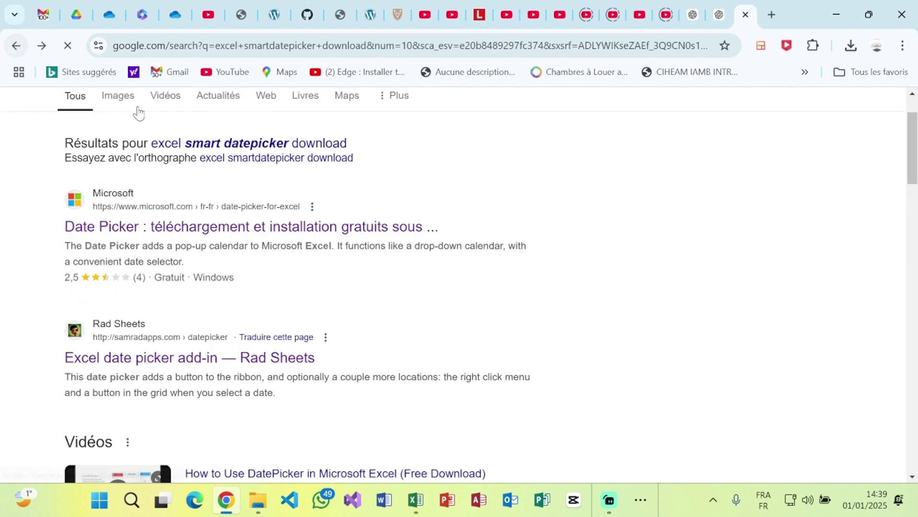
scroll(244, 107, up, 1)
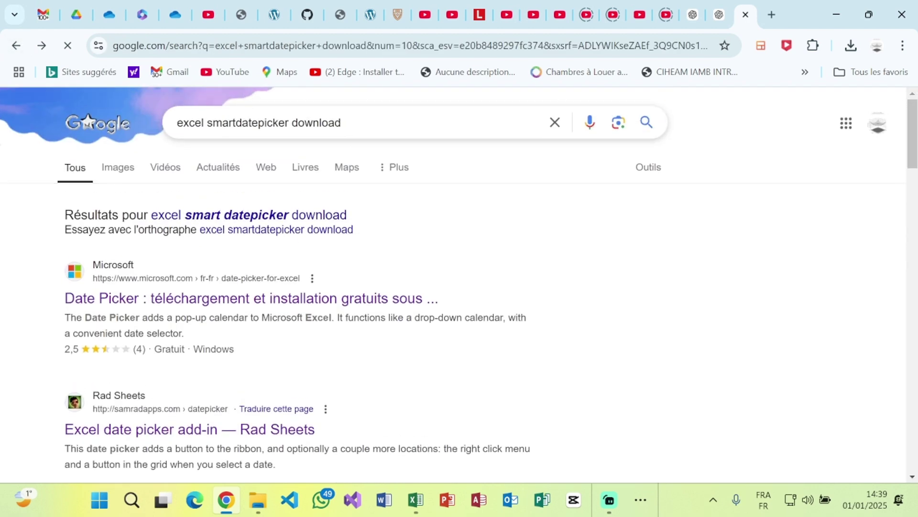
click(204, 123)
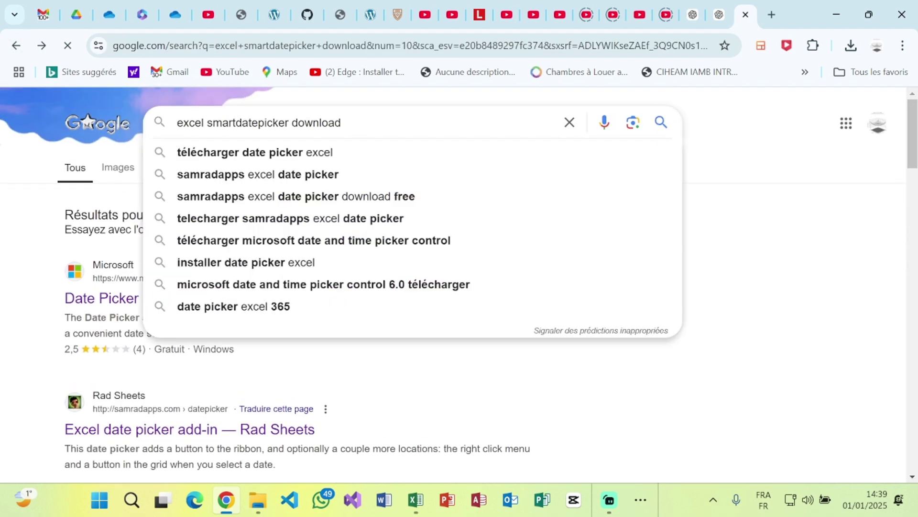
click(342, 123)
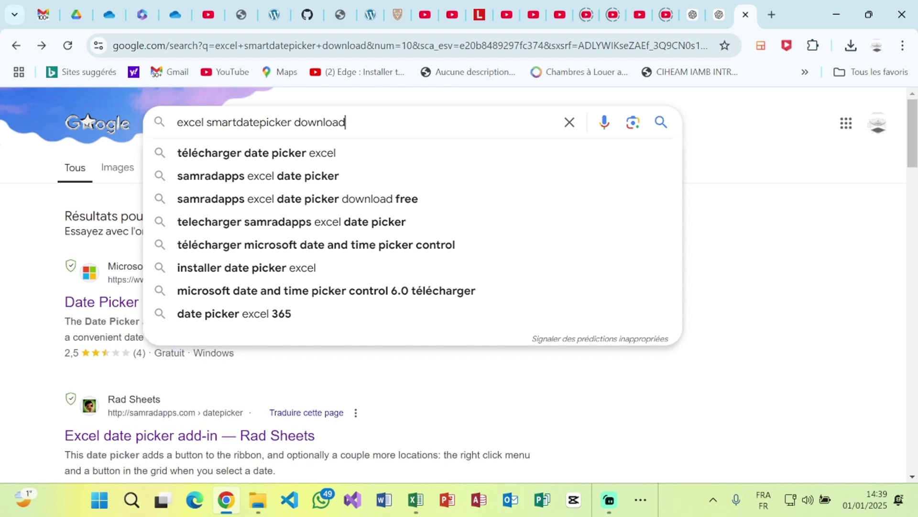
key(Return)
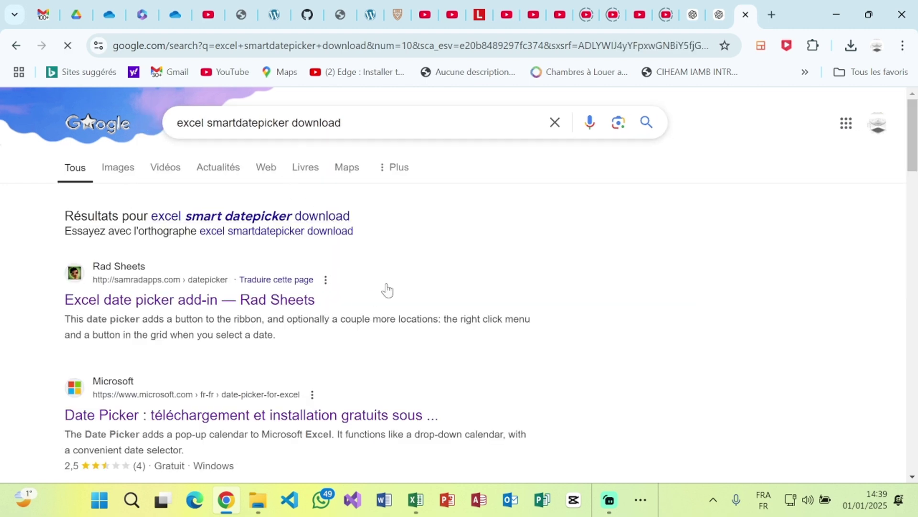
scroll(388, 290, down, 1)
scroll(388, 290, up, 1)
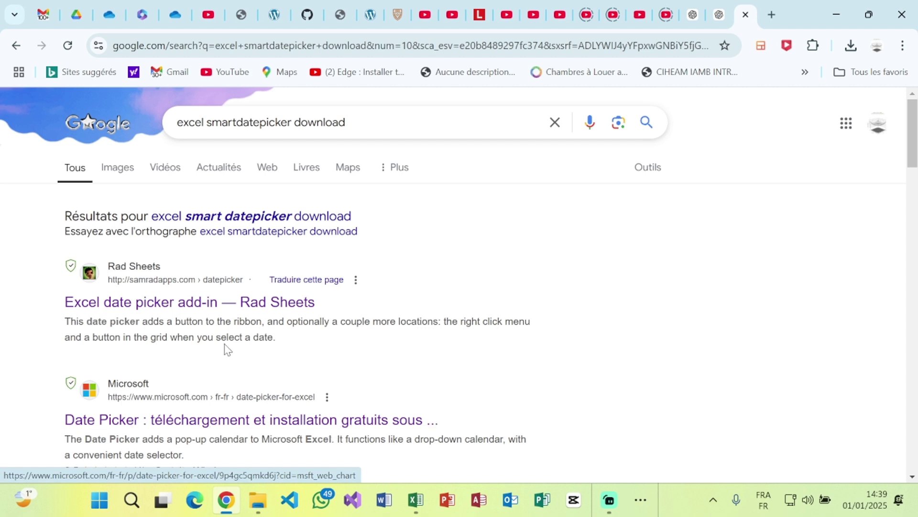
click(199, 304)
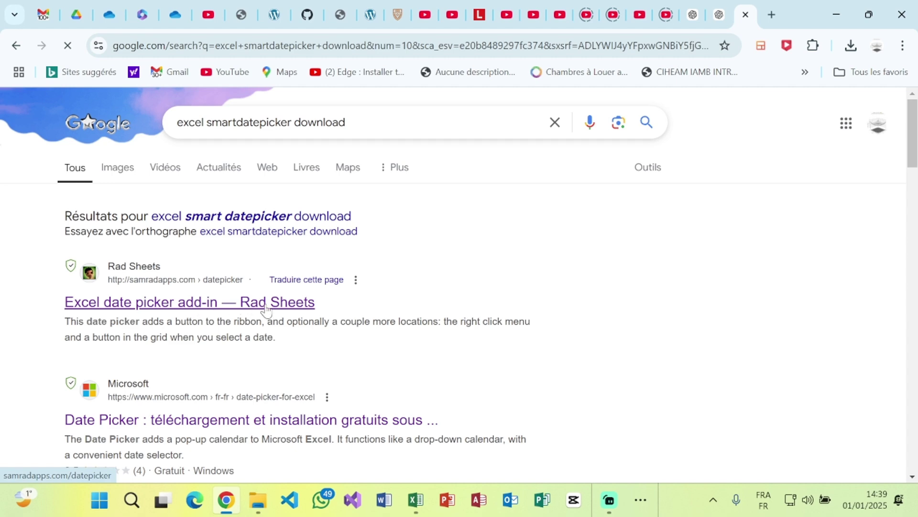
scroll(506, 254, down, 20)
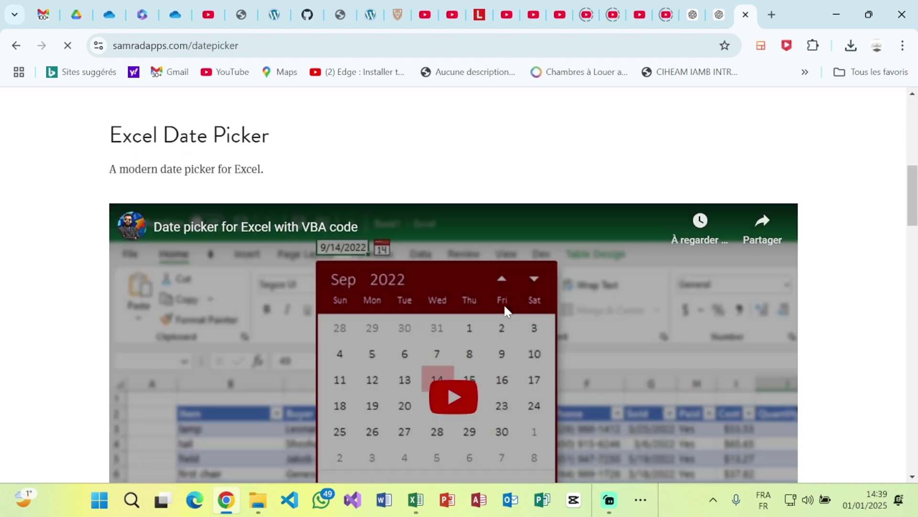
scroll(508, 312, down, 5)
scroll(506, 312, up, 4)
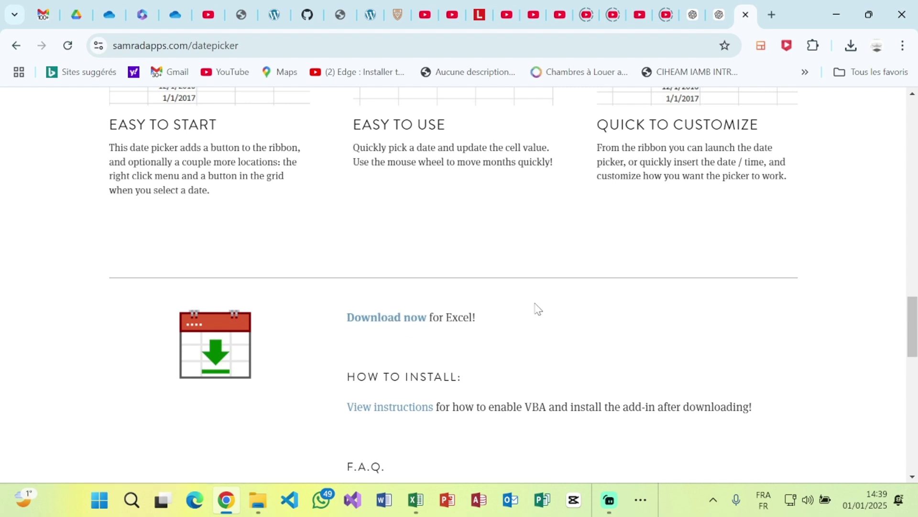
click(836, 15)
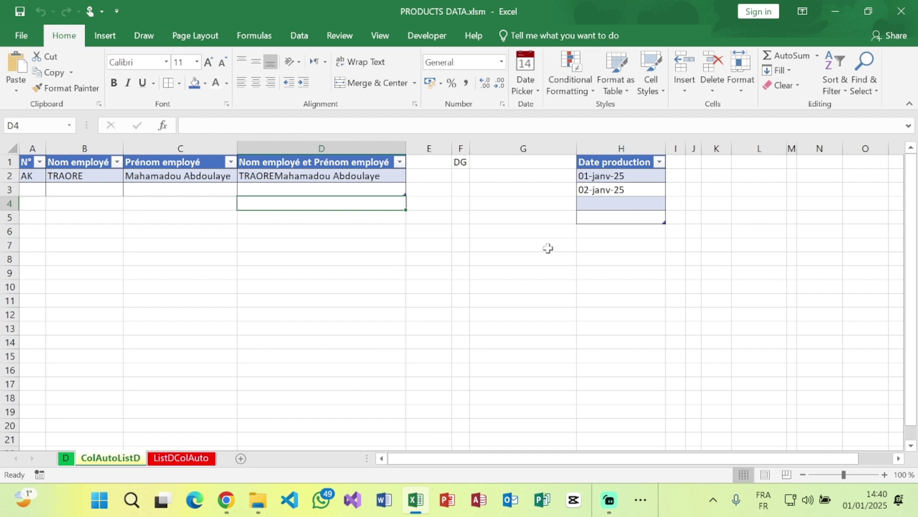
Open the Excel Add-ins dialog from File > Options > Add-ins with Manage: Excel Add-ins
click(21, 38)
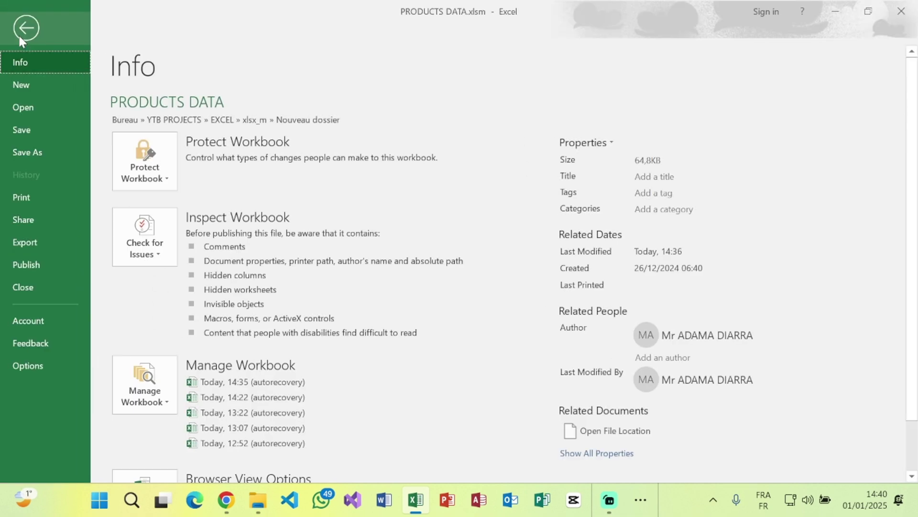
click(27, 365)
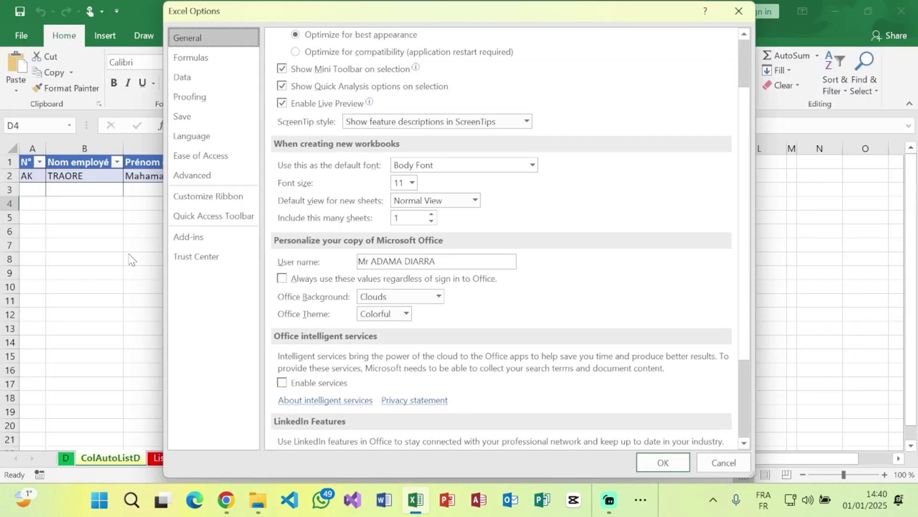
click(214, 244)
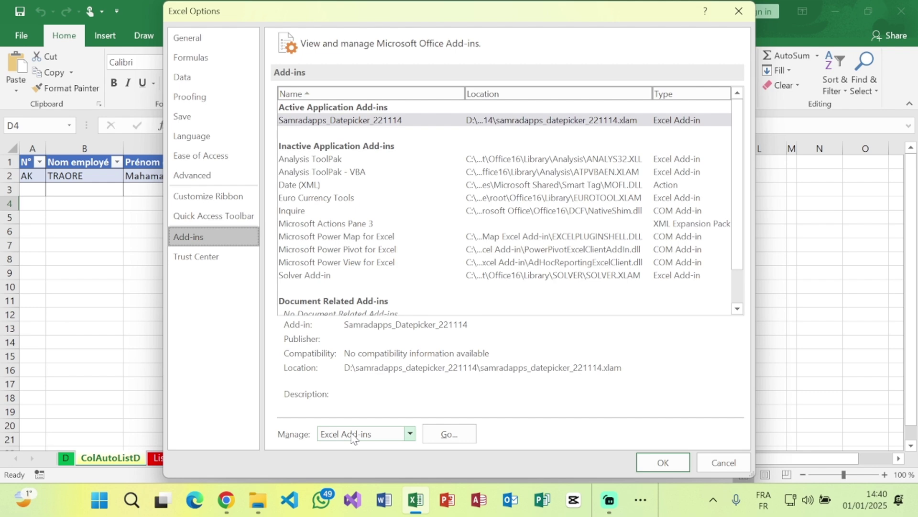
click(448, 435)
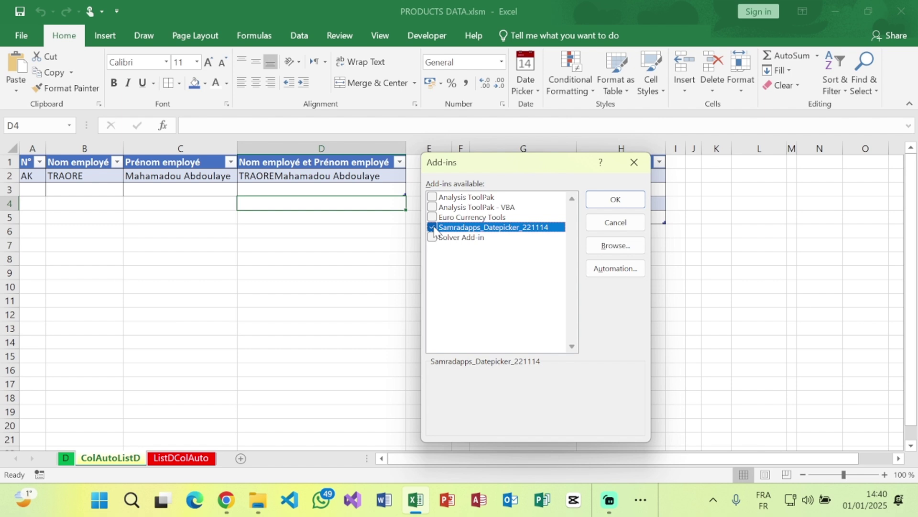
Load samradapps_datepicker_221114.xlam from D:\samradapps_datepicker_221114 and close the Add-ins dialog
click(621, 247)
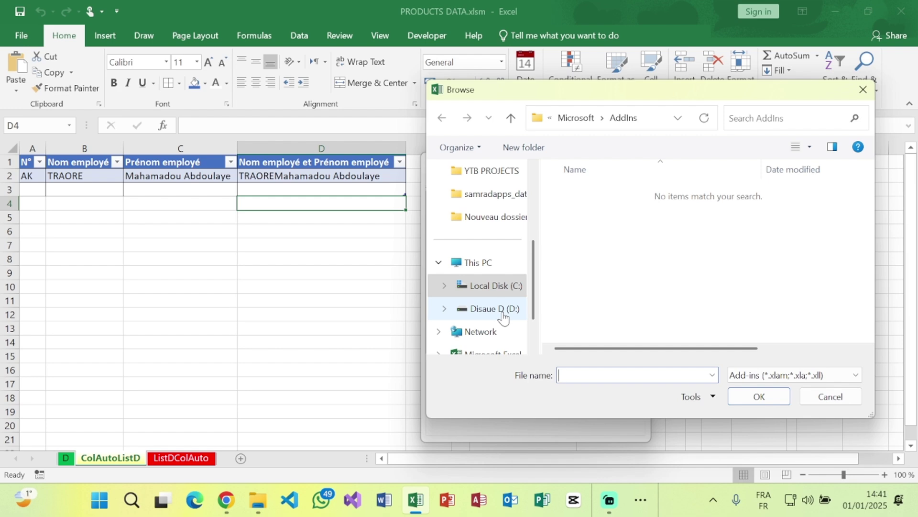
click(502, 310)
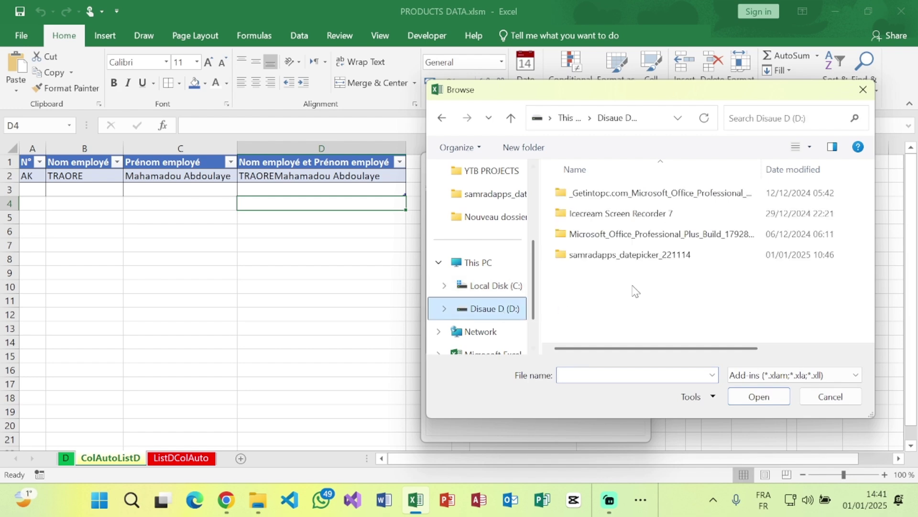
click(651, 259)
double_click(651, 259)
click(652, 193)
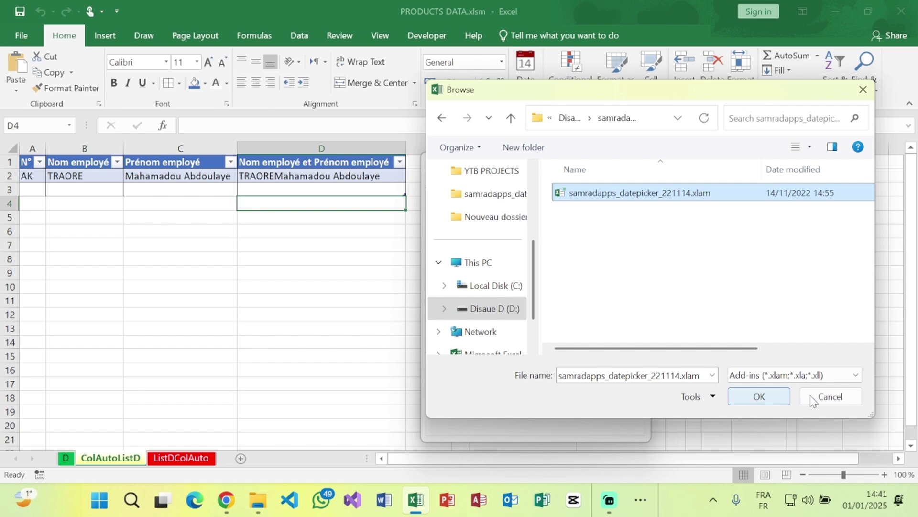
click(842, 398)
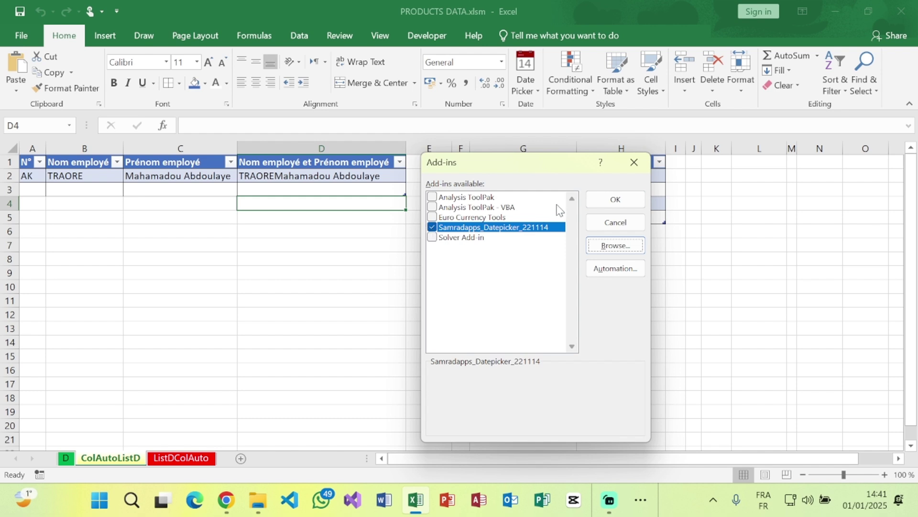
click(616, 225)
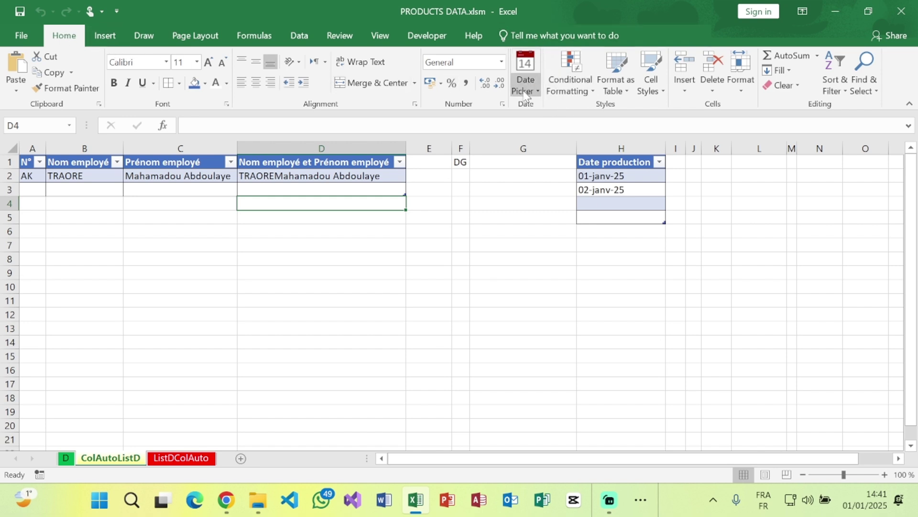
Use the date picker to put 03-janv-25 in H4 and 14-janv-25 in H5
click(624, 204)
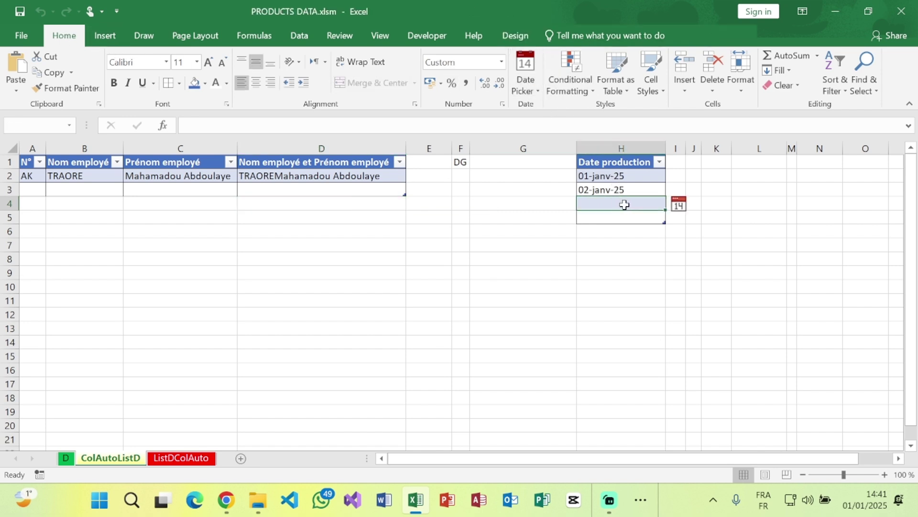
click(676, 205)
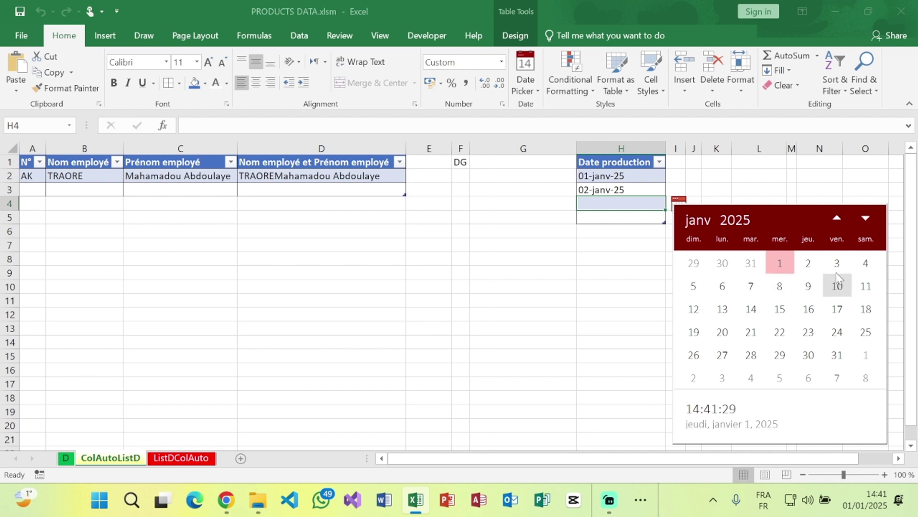
click(837, 263)
click(659, 216)
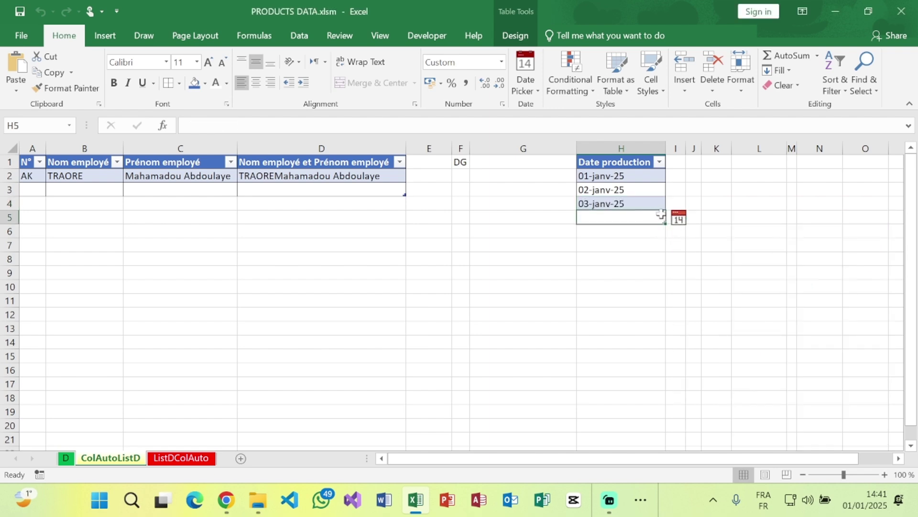
click(679, 220)
click(756, 319)
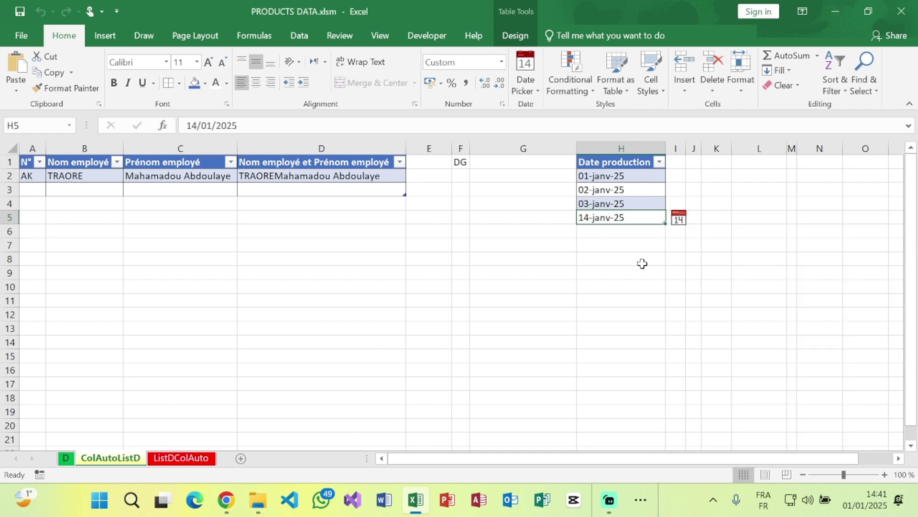
drag(624, 258, 623, 248)
click(622, 249)
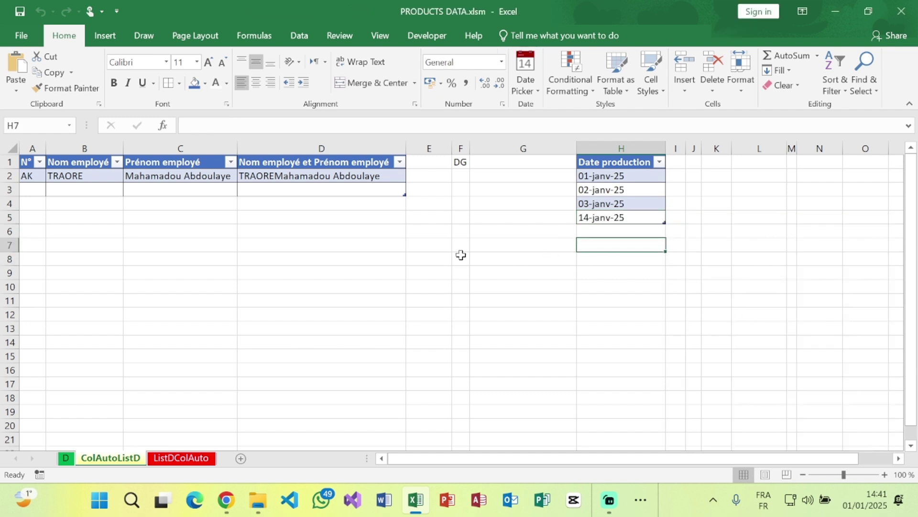
click(32, 176)
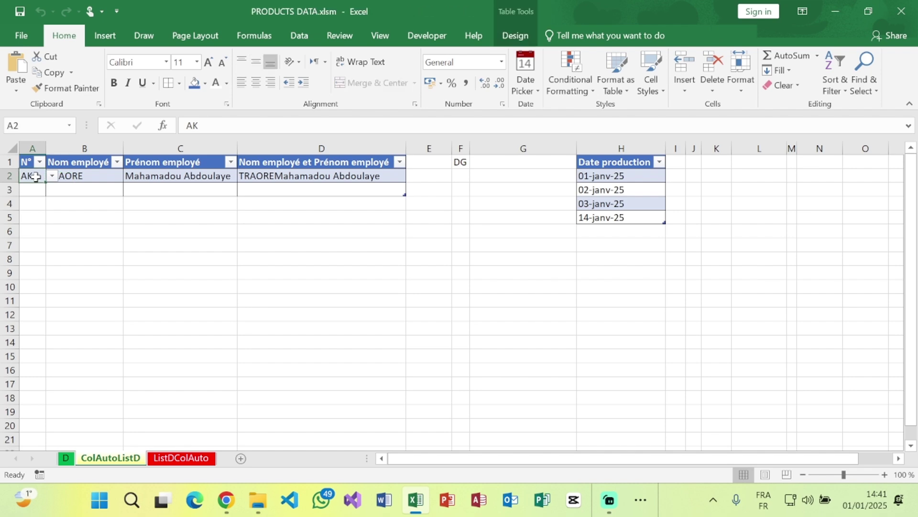
Switch to ListDColAuto and confirm cell A2's drop-down lists the available IDs
click(51, 175)
click(52, 175)
click(190, 256)
click(191, 458)
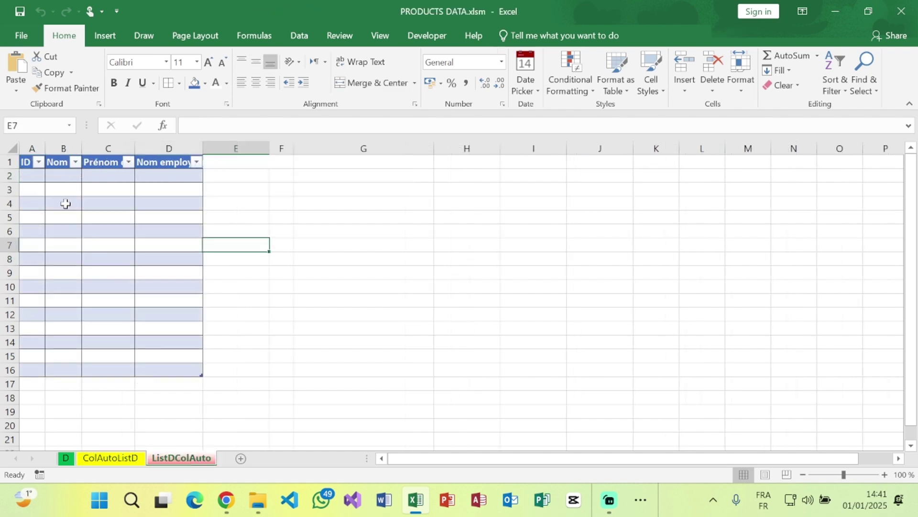
drag(44, 181, 184, 357)
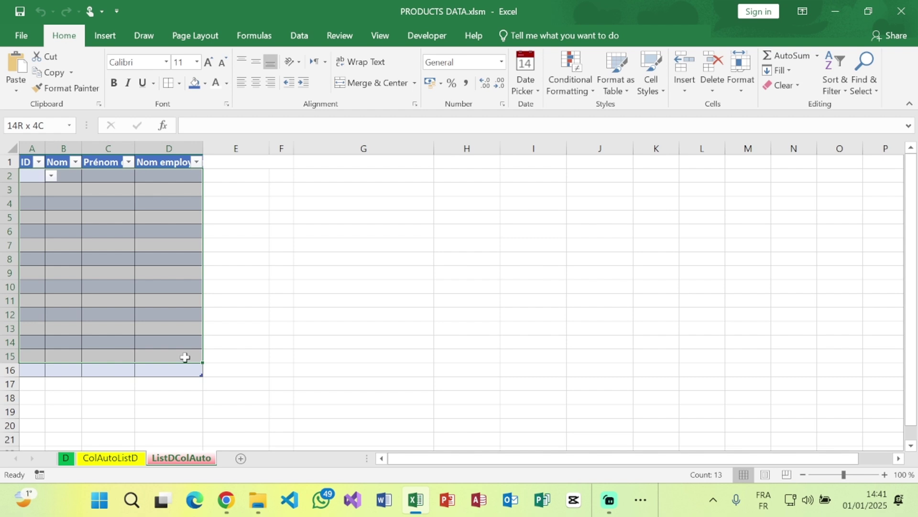
click(76, 182)
click(41, 178)
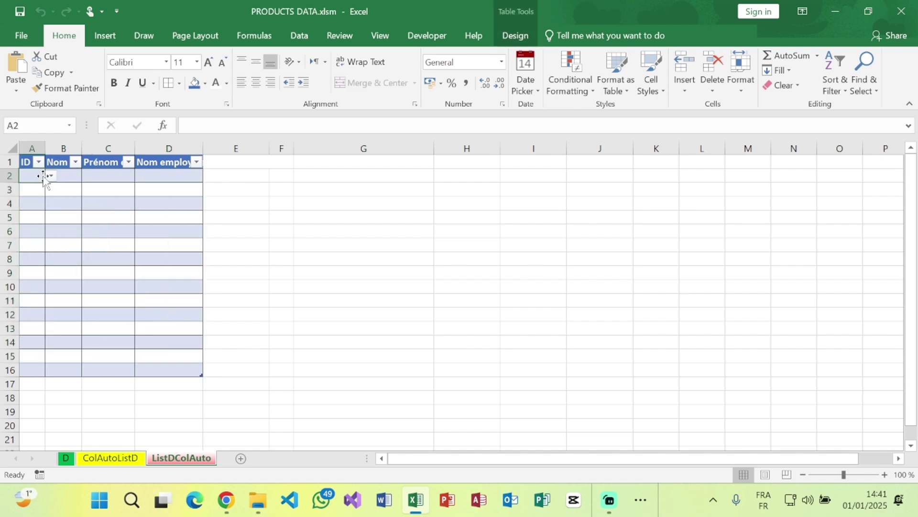
click(51, 176)
click(70, 176)
click(70, 176)
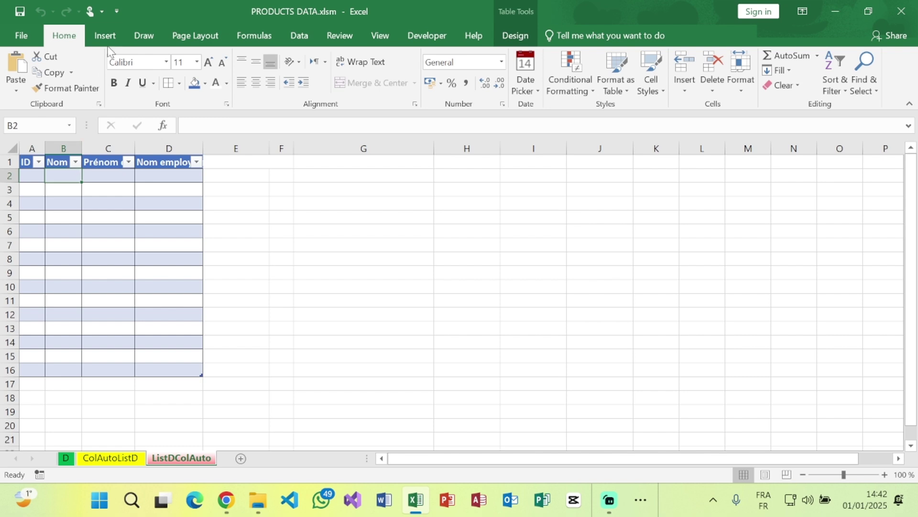
Give B2 a List data validation sourced from =D!$E$3:$E$16
click(297, 38)
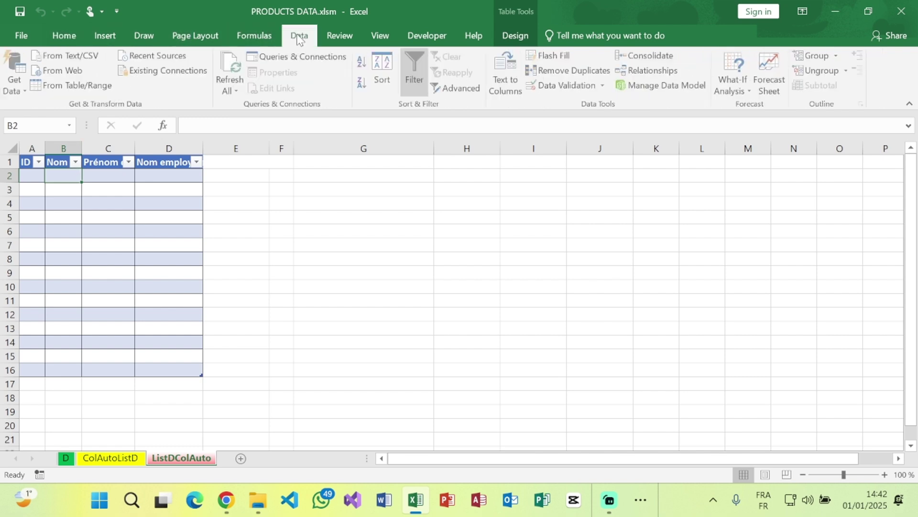
click(592, 87)
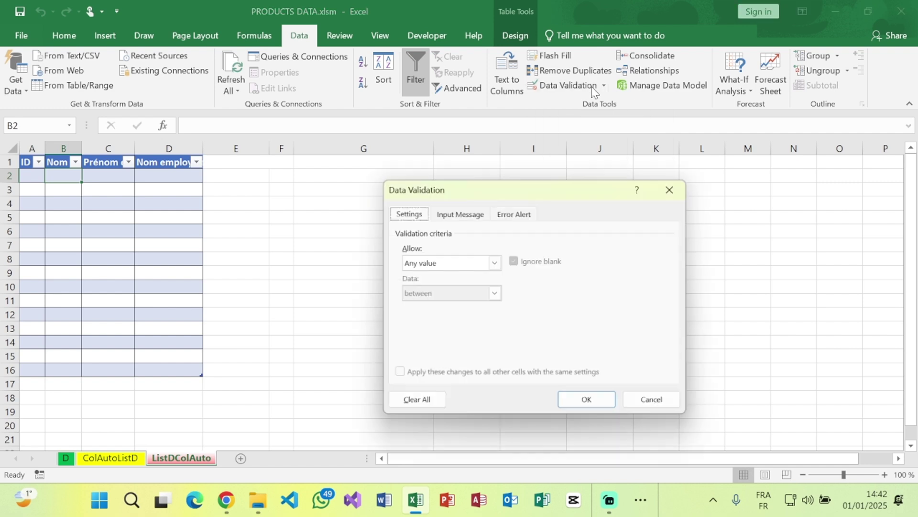
click(494, 263)
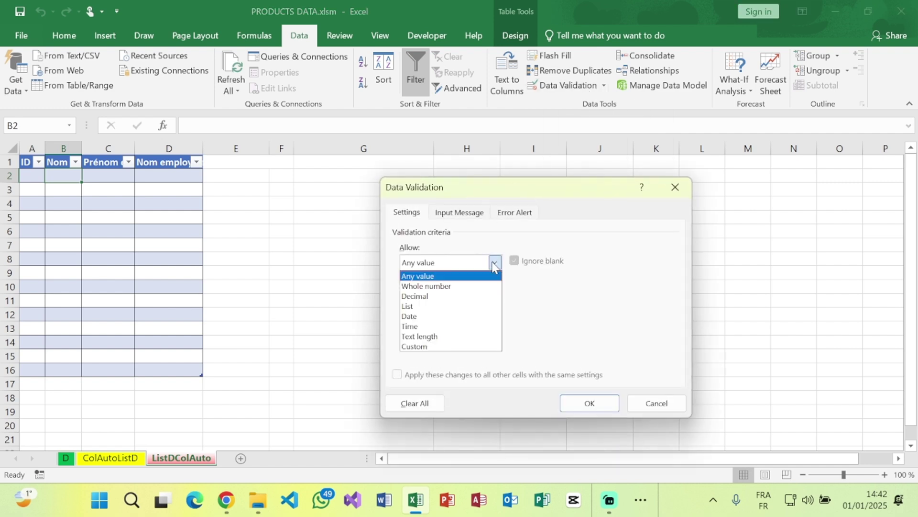
click(417, 306)
click(584, 324)
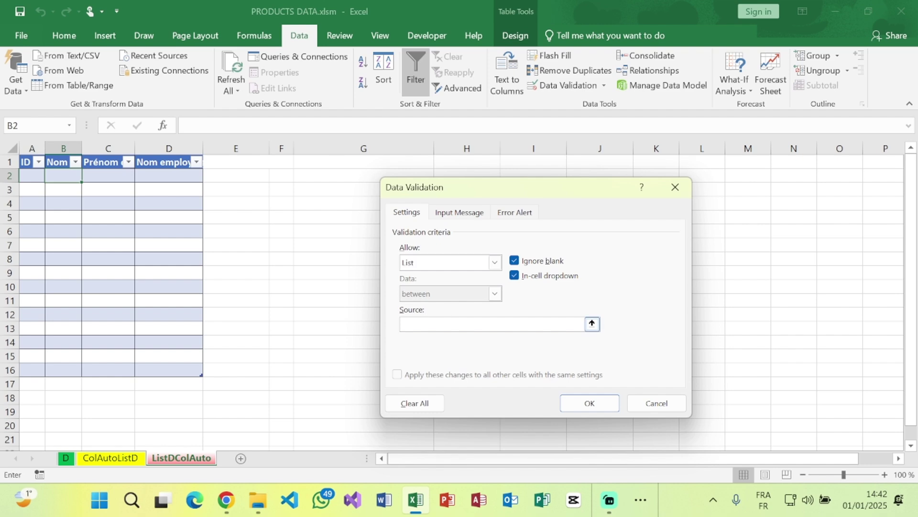
click(592, 324)
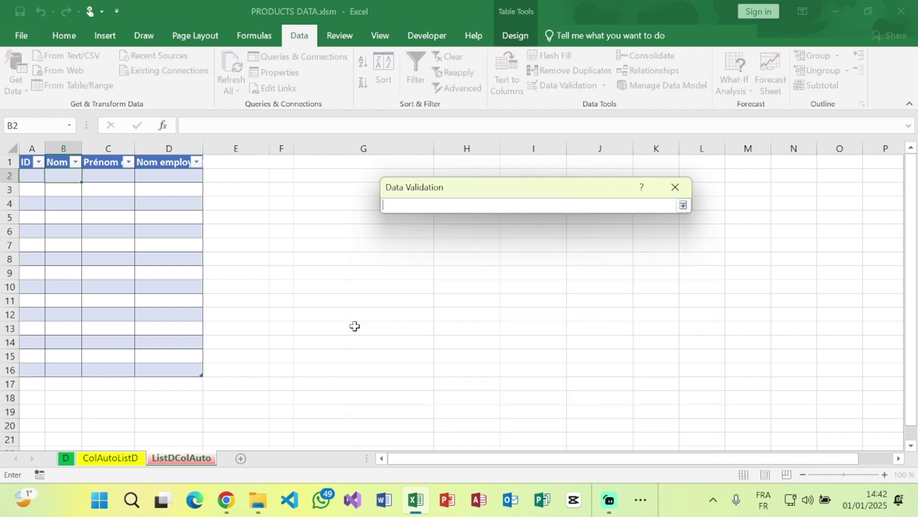
click(65, 458)
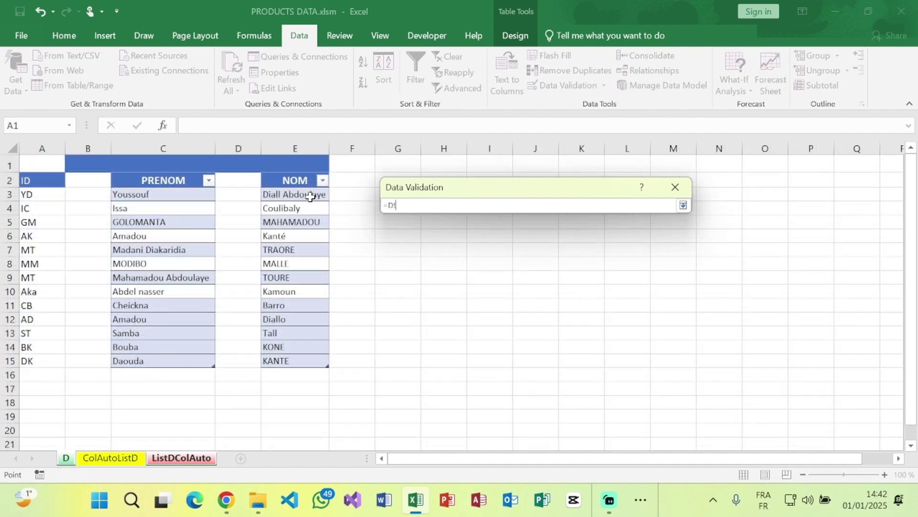
drag(310, 195, 304, 372)
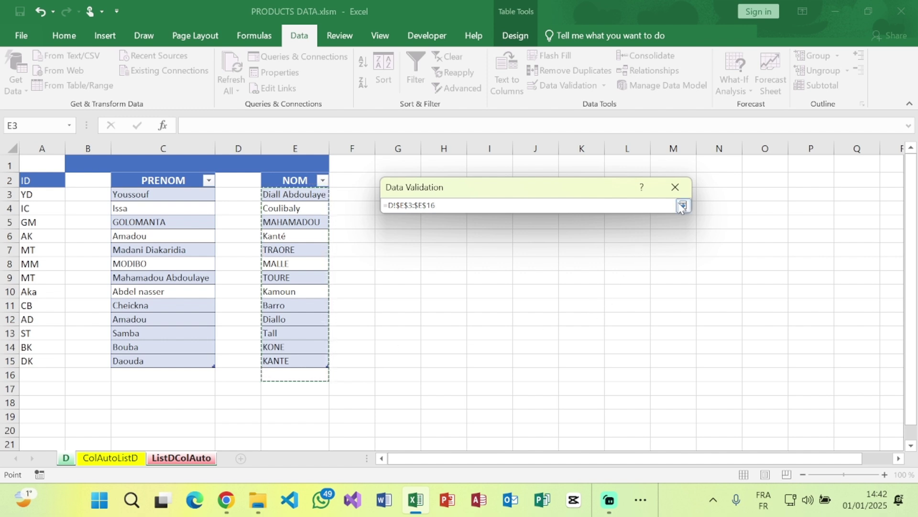
click(683, 205)
click(590, 403)
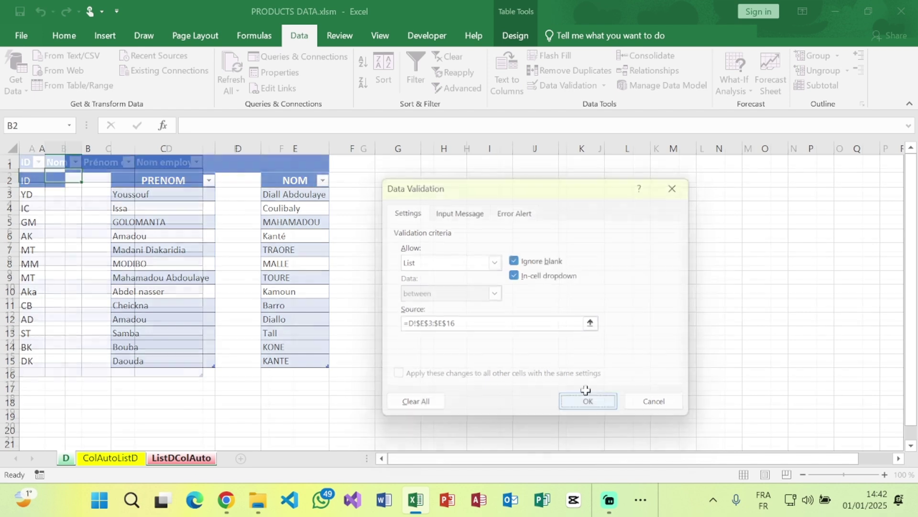
Copy B2's surname drop-down down the Nom column to B16 and spot-check the cells
click(88, 176)
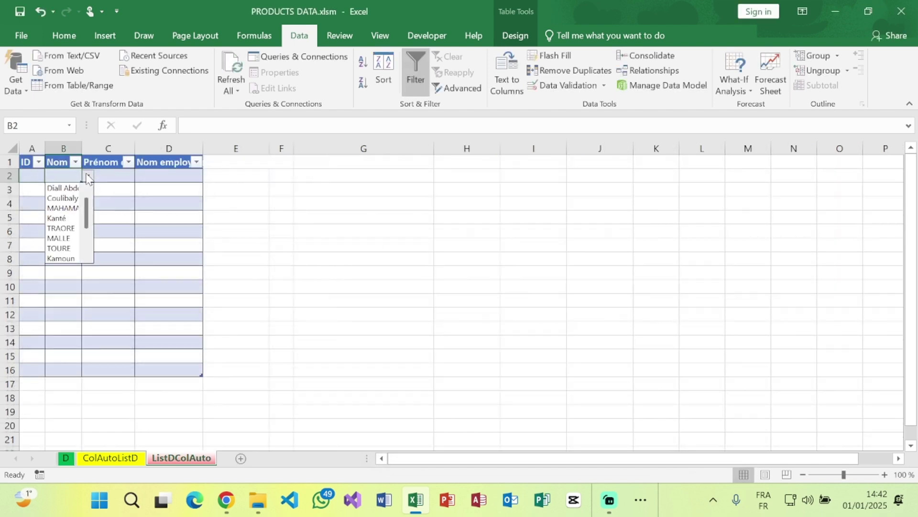
click(87, 177)
drag(81, 182, 81, 374)
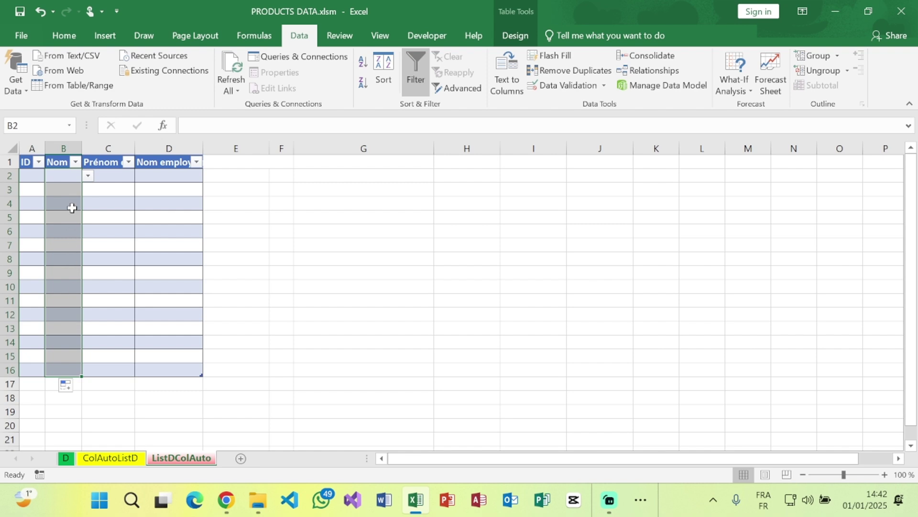
click(72, 205)
click(67, 247)
drag(70, 311, 68, 331)
click(73, 353)
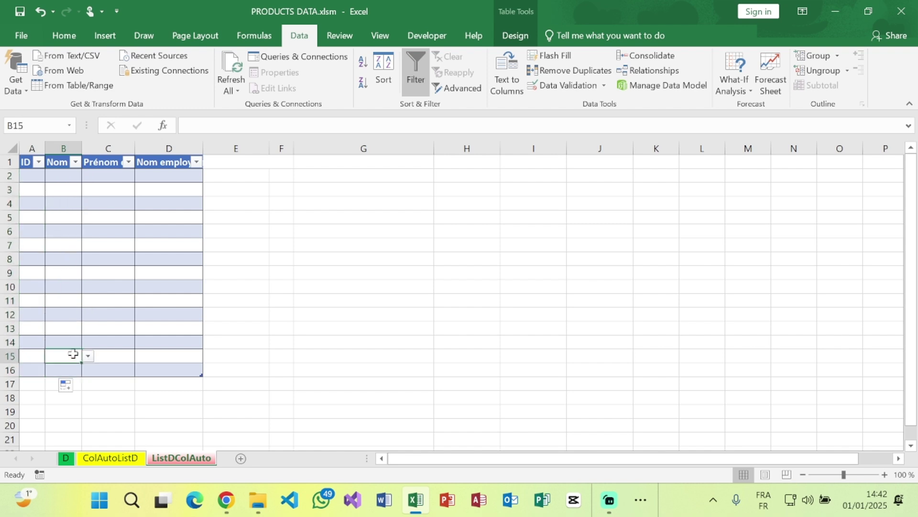
Copy C2's first-name drop-down down the Prénom column to C16
click(116, 170)
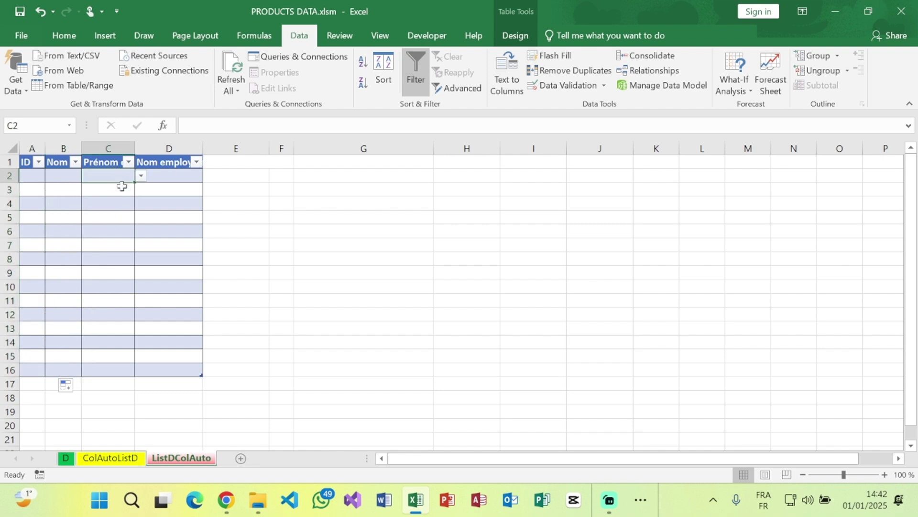
click(121, 187)
click(116, 206)
click(121, 176)
drag(134, 182, 134, 379)
click(187, 178)
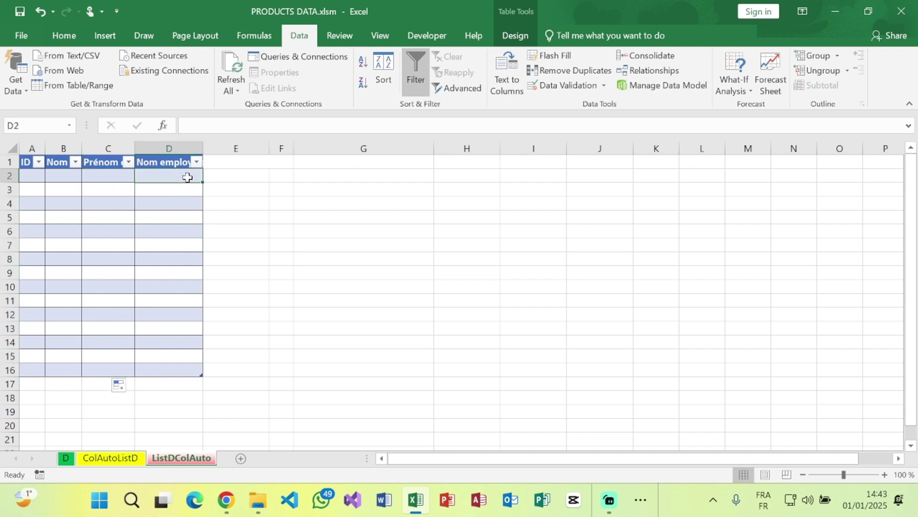
click(108, 176)
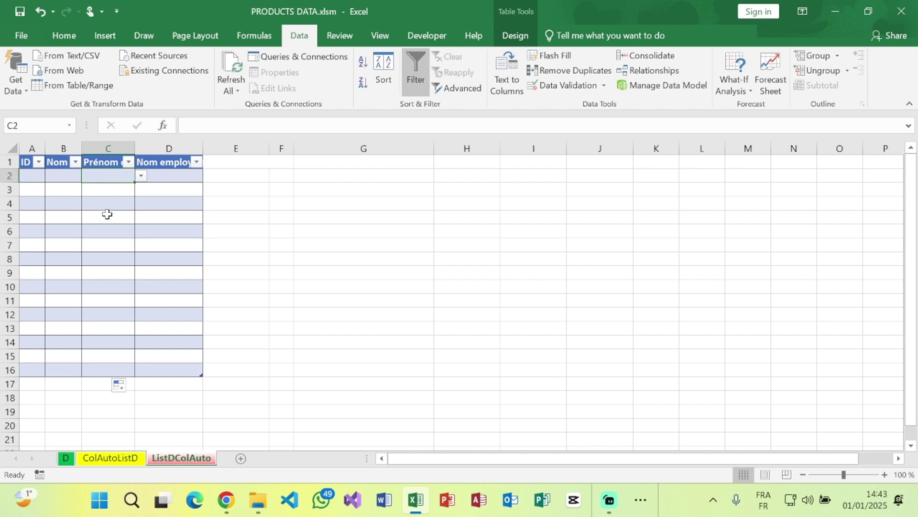
click(66, 458)
On sheet D, enter KK in A16, a first name in C16 and a surname in E16
click(32, 376)
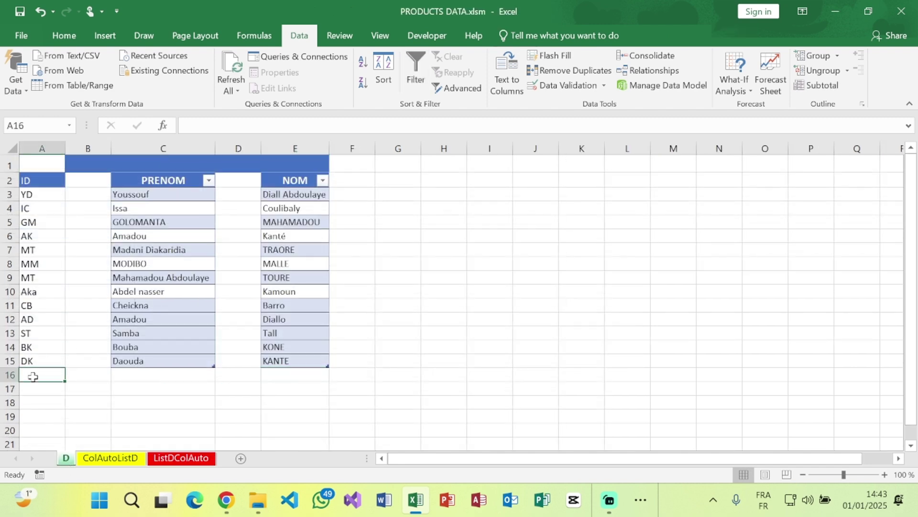
text(KK)
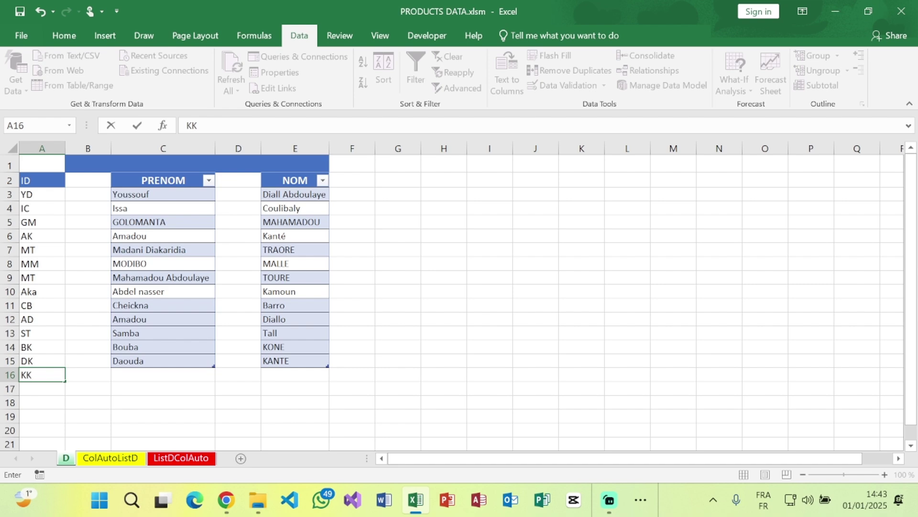
key(Tab)
key(Tab)
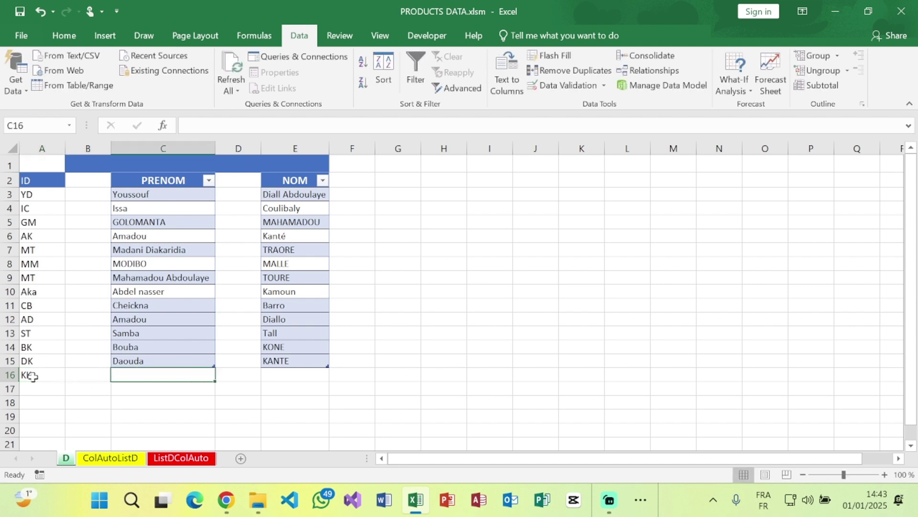
text(KALIFA)
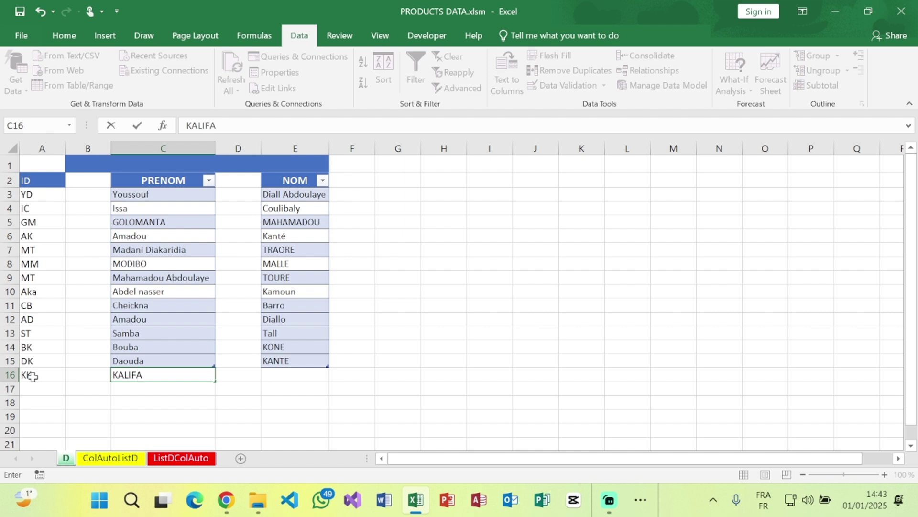
key(Tab)
key(Tab)
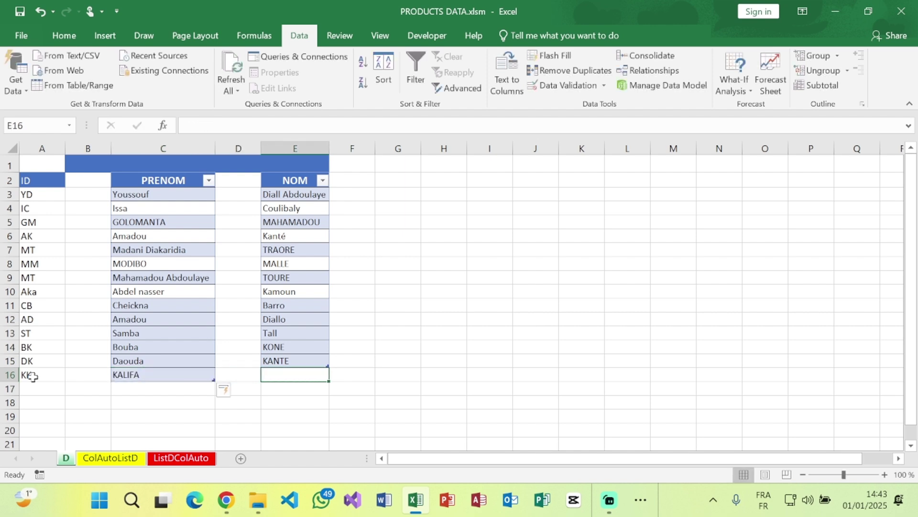
text(KON)
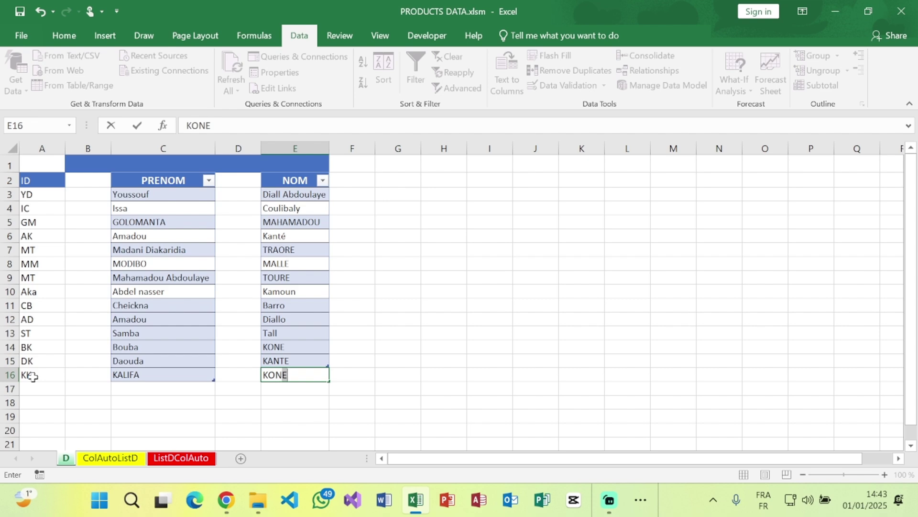
text(ARE)
key(Return)
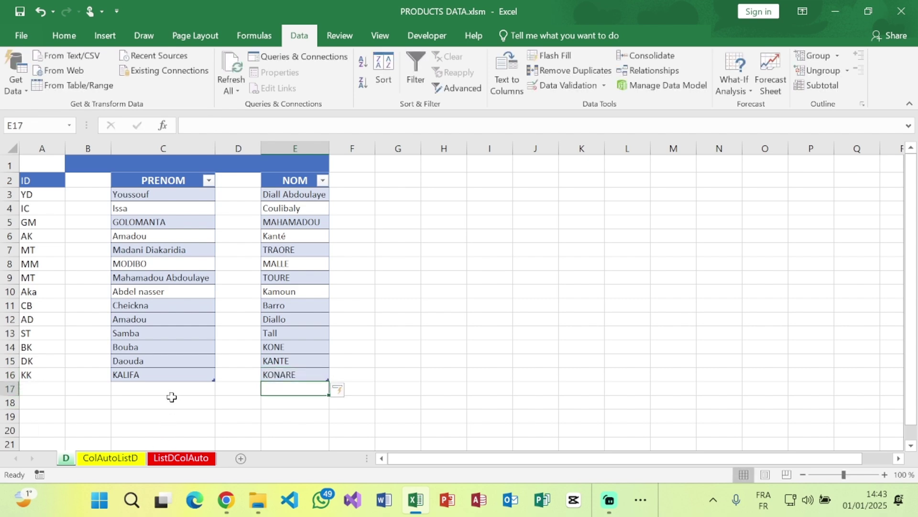
Back on ListDColAuto, scroll through C2's first-name drop-down choices
click(174, 456)
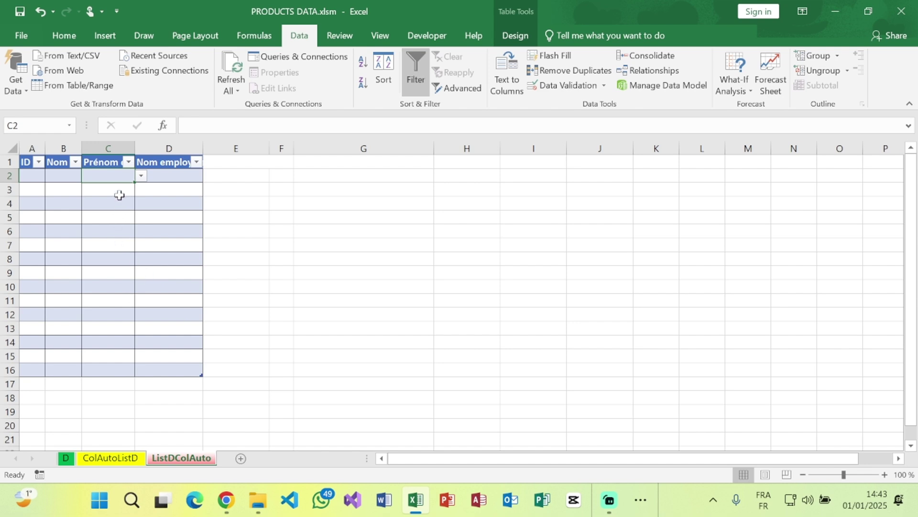
click(141, 176)
scroll(141, 258, down, 2)
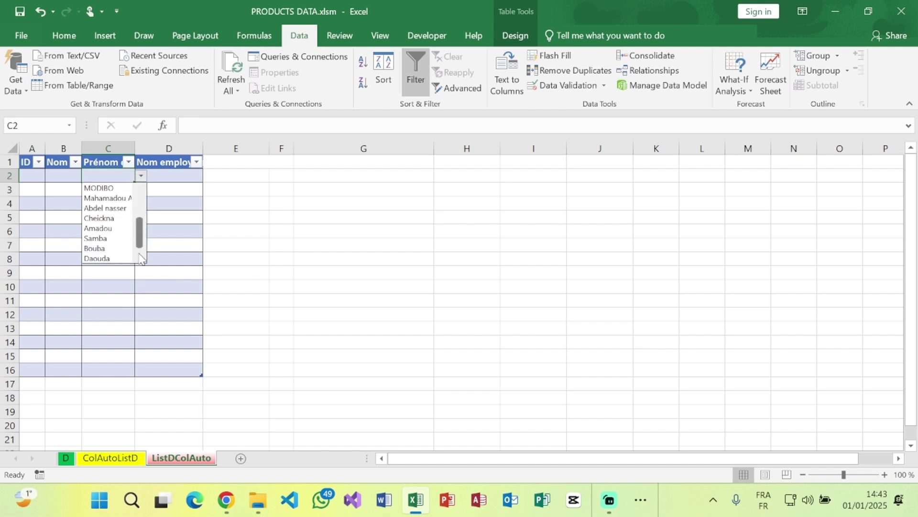
click(165, 226)
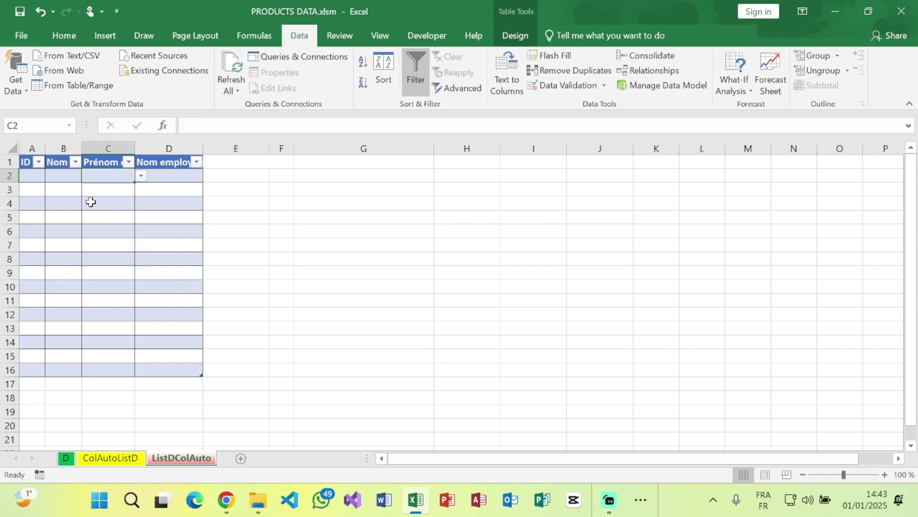
Browse B2's surname drop-down list twice to look for the new surname
click(72, 178)
click(88, 176)
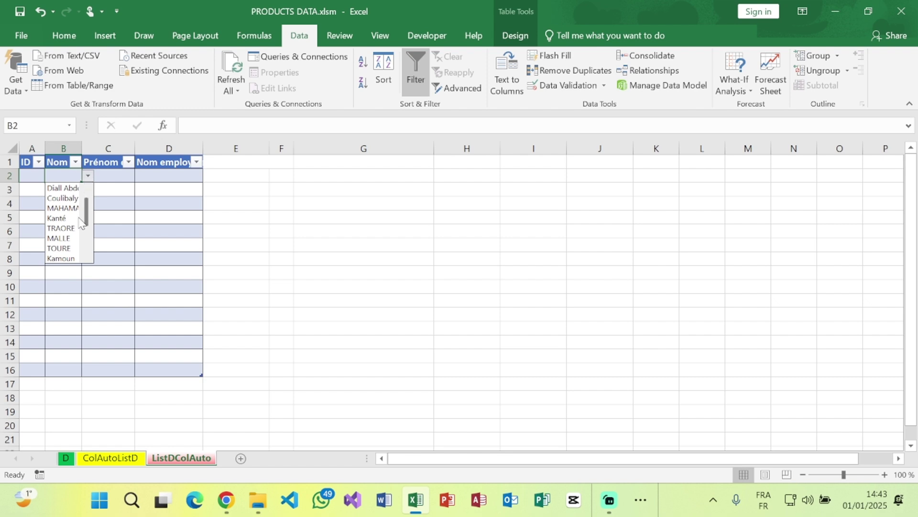
drag(87, 218, 88, 266)
click(87, 266)
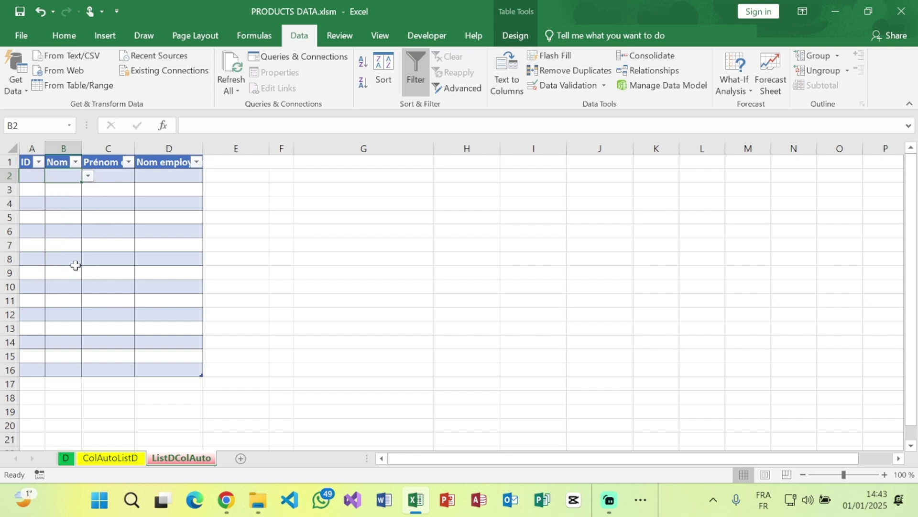
click(88, 176)
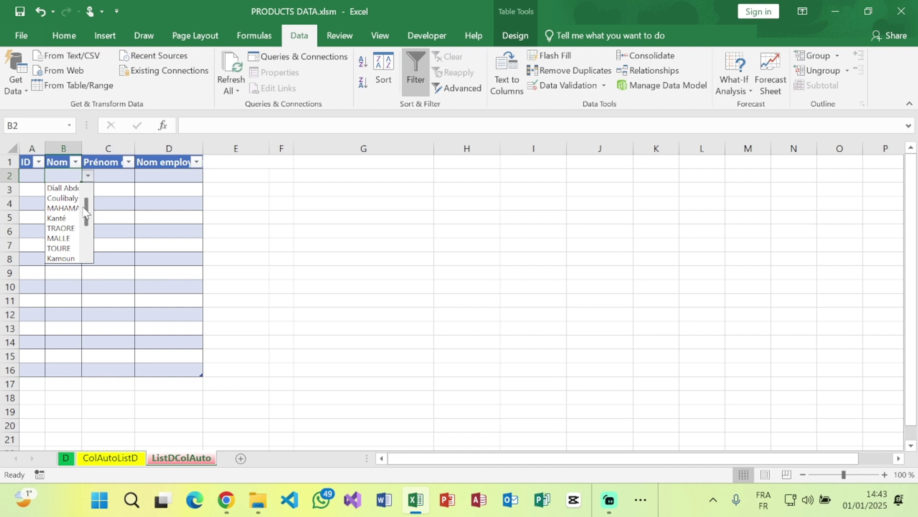
drag(86, 212, 89, 252)
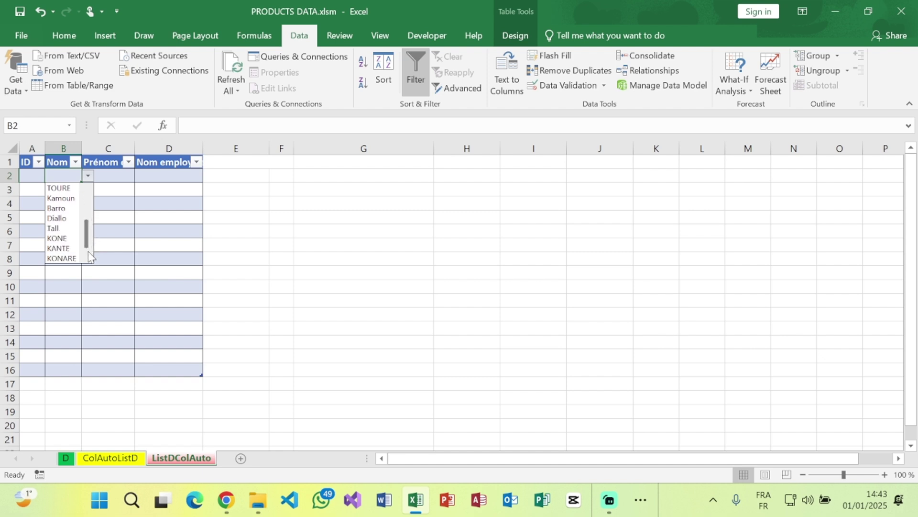
click(31, 175)
Browse A2's ID drop-down to check that the new ID KK appears
click(39, 173)
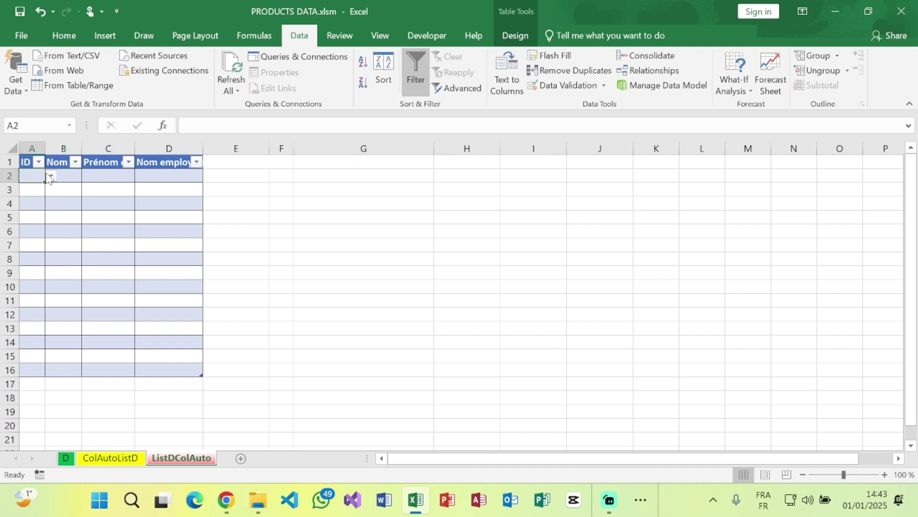
click(50, 177)
drag(51, 209, 49, 225)
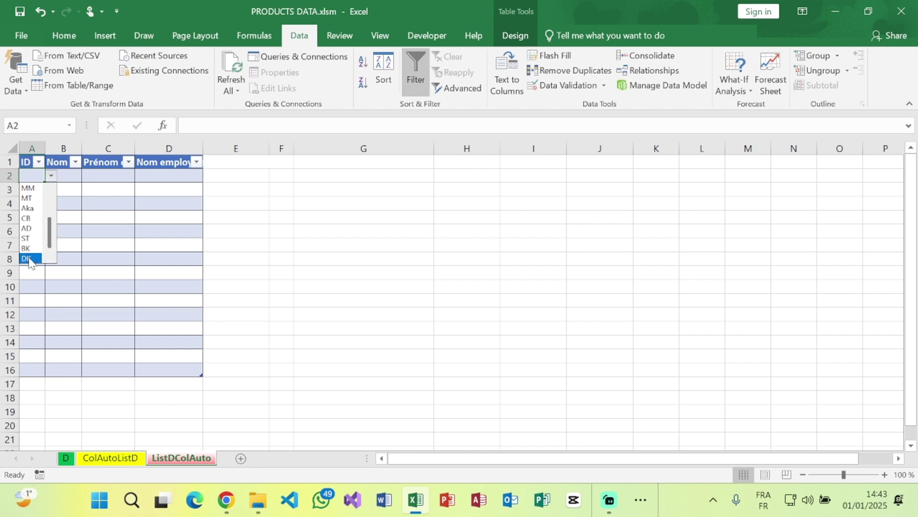
click(131, 264)
Scroll B2's surname list once more and review the row's ID and name cells
click(91, 175)
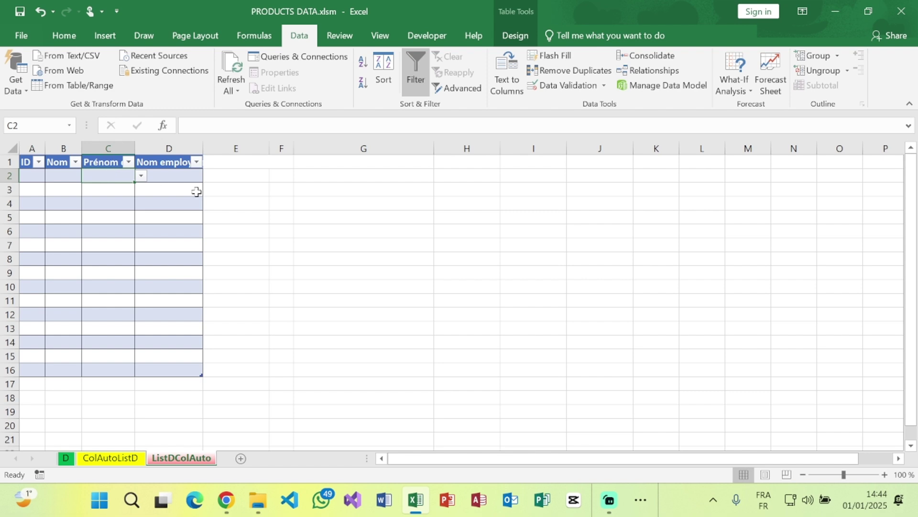
click(212, 202)
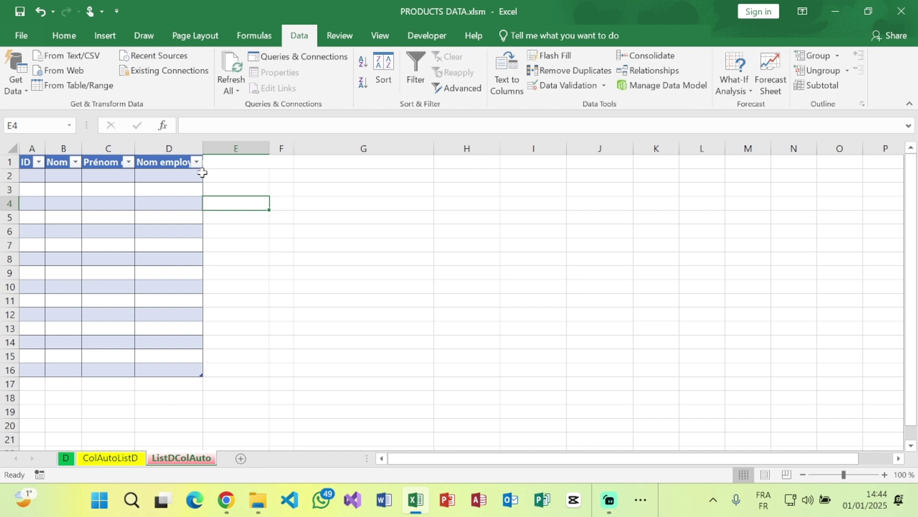
click(63, 176)
click(88, 178)
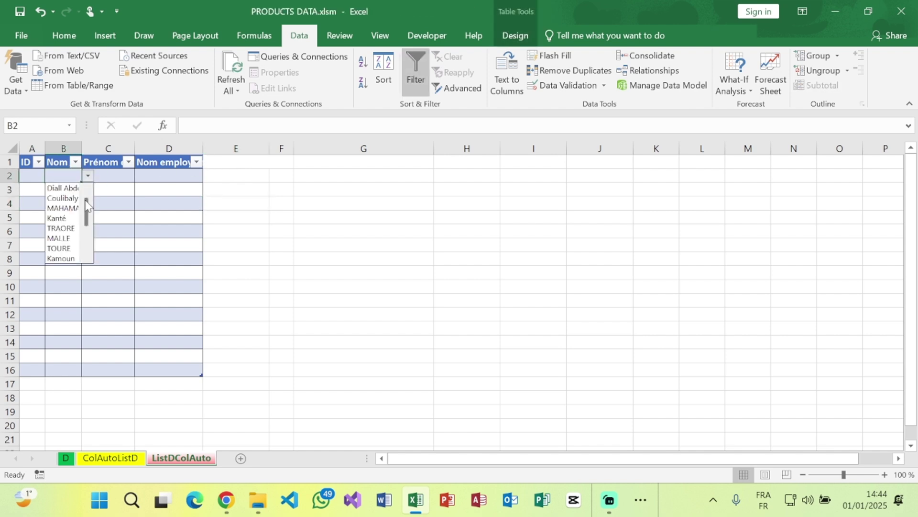
scroll(82, 213, down, 2)
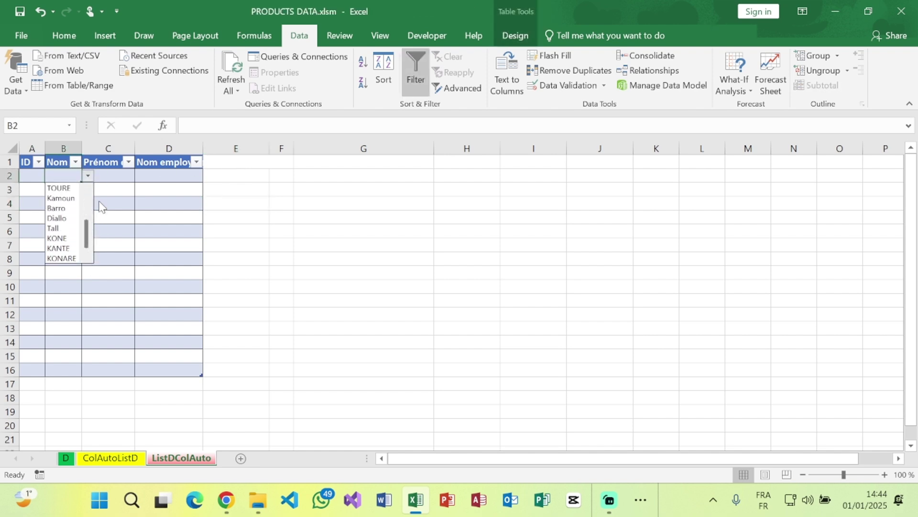
click(113, 177)
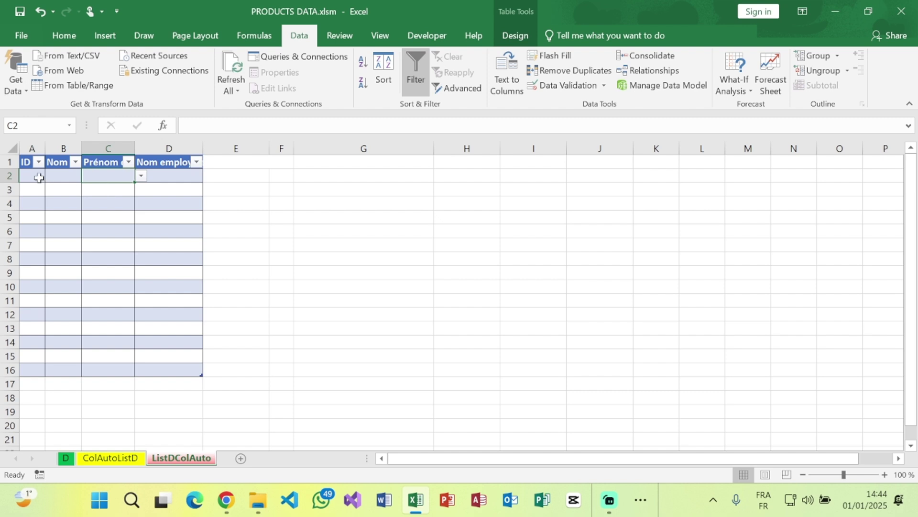
click(39, 177)
click(98, 177)
click(159, 178)
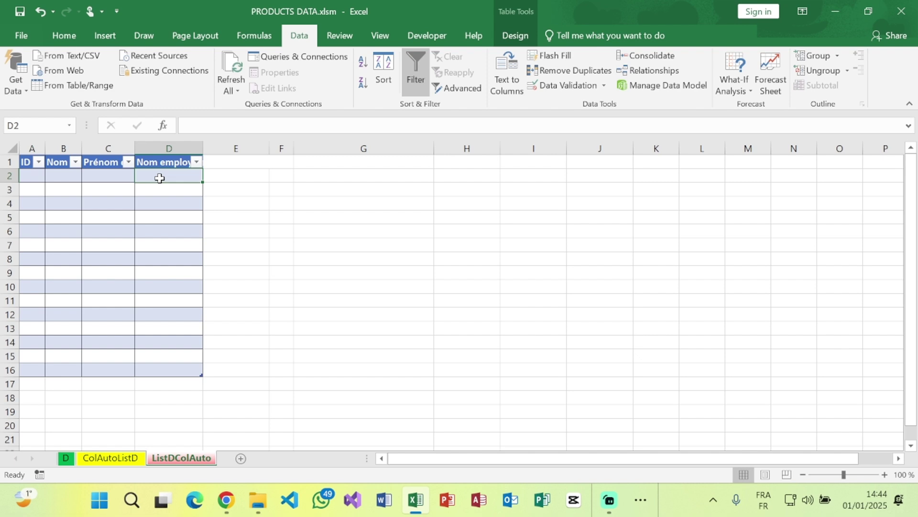
Fill row 2 with ID YD plus the first surname and first name from the drop-downs
click(32, 177)
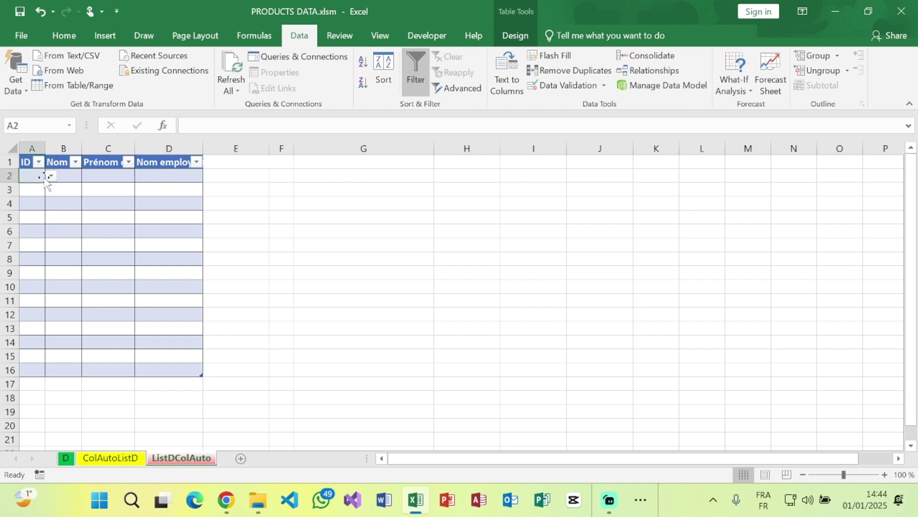
click(50, 176)
click(71, 175)
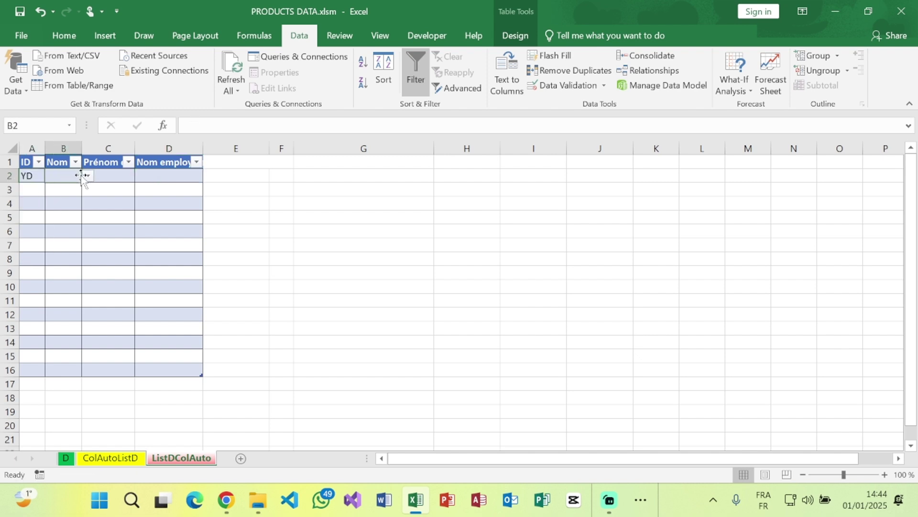
click(88, 176)
click(72, 186)
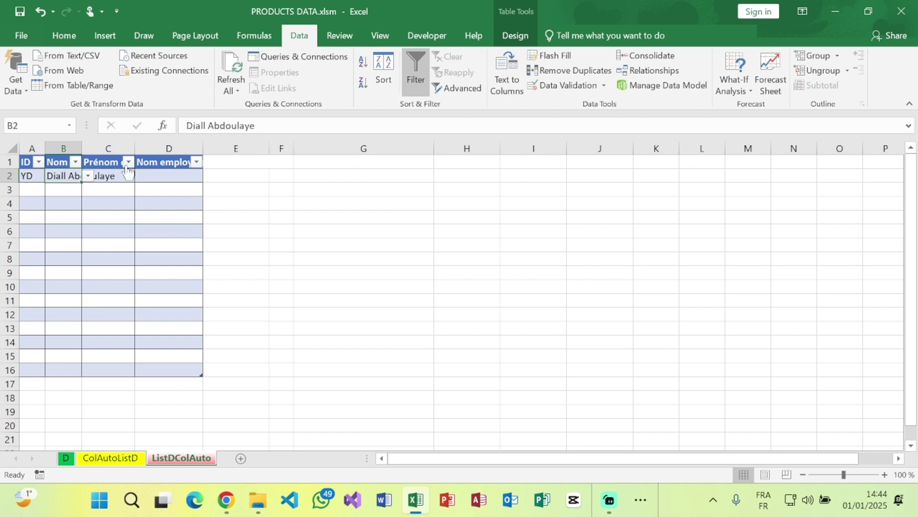
click(126, 175)
click(141, 176)
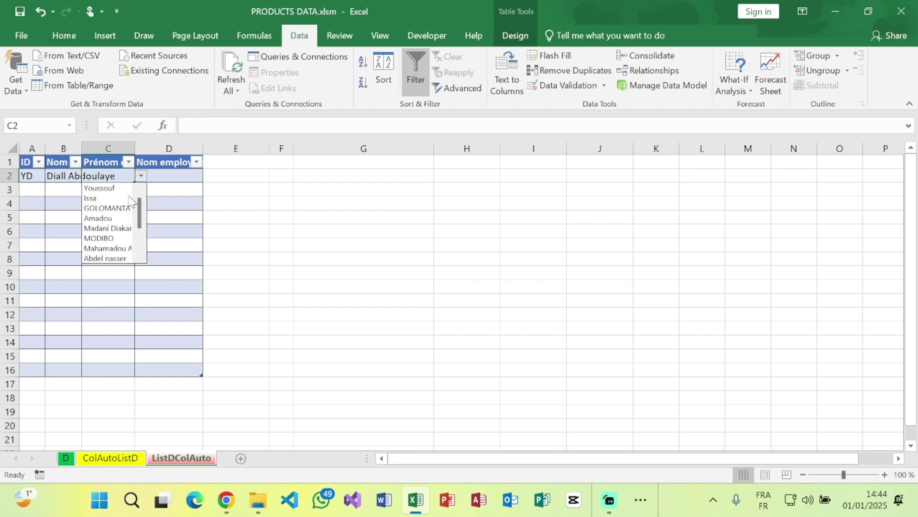
click(110, 188)
In D2, enter a formula joining C2's first name and B2's surname with &
click(165, 175)
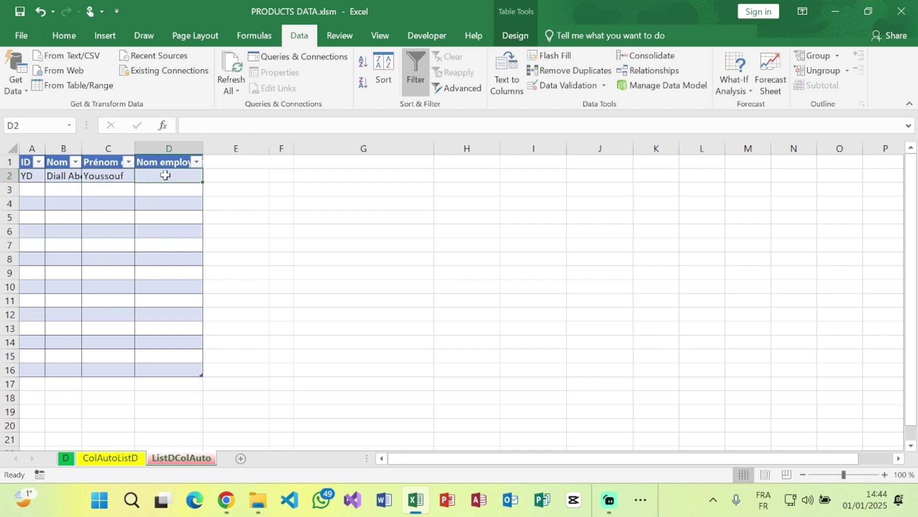
text(=)
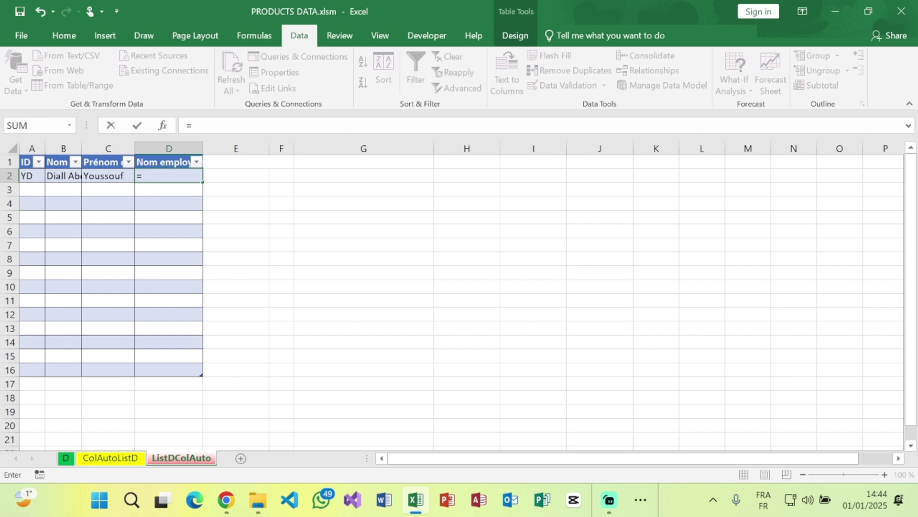
click(114, 176)
text(&)
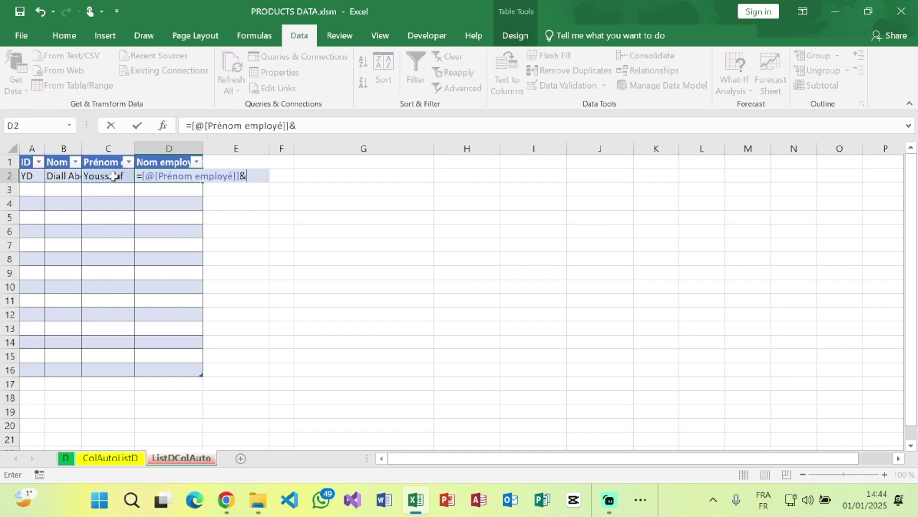
click(74, 177)
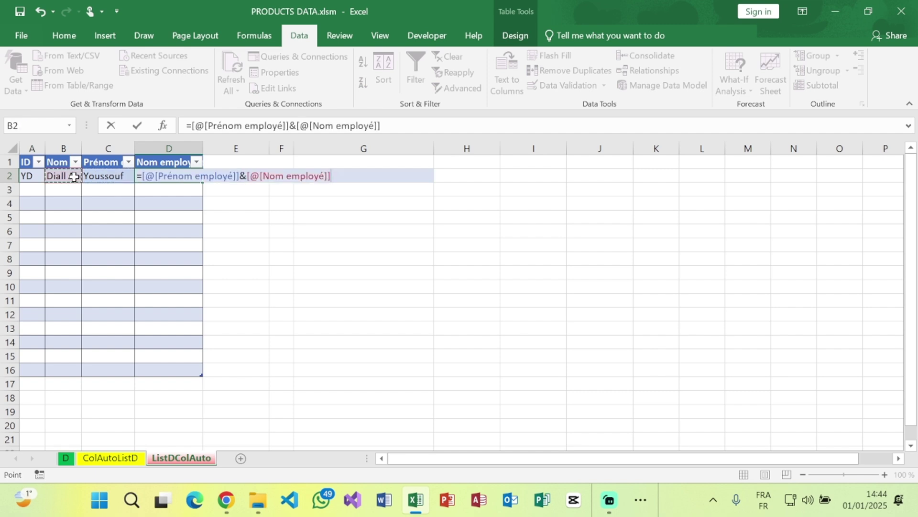
key(Return)
click(282, 227)
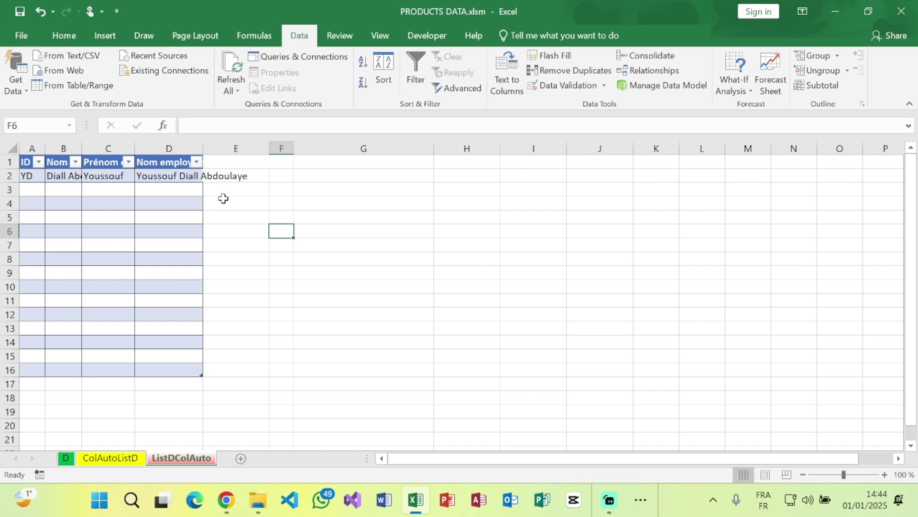
click(192, 180)
click(287, 126)
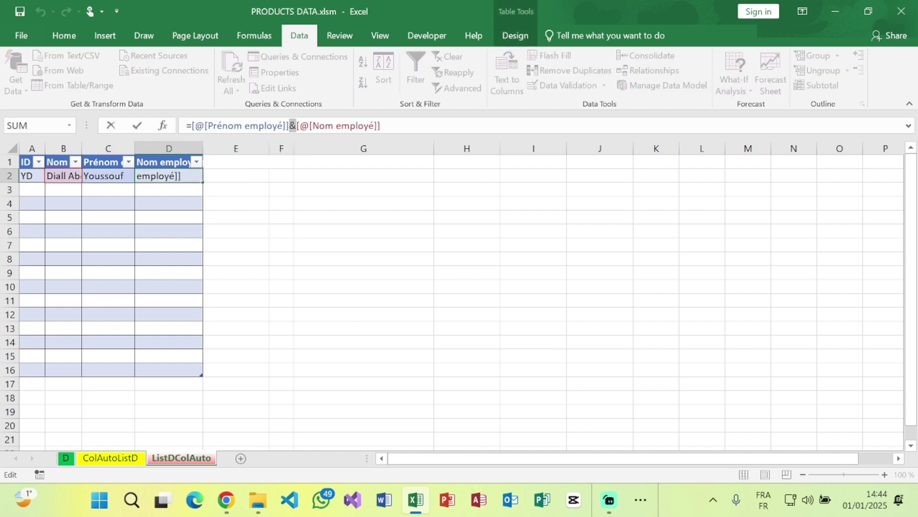
key(Return)
click(279, 218)
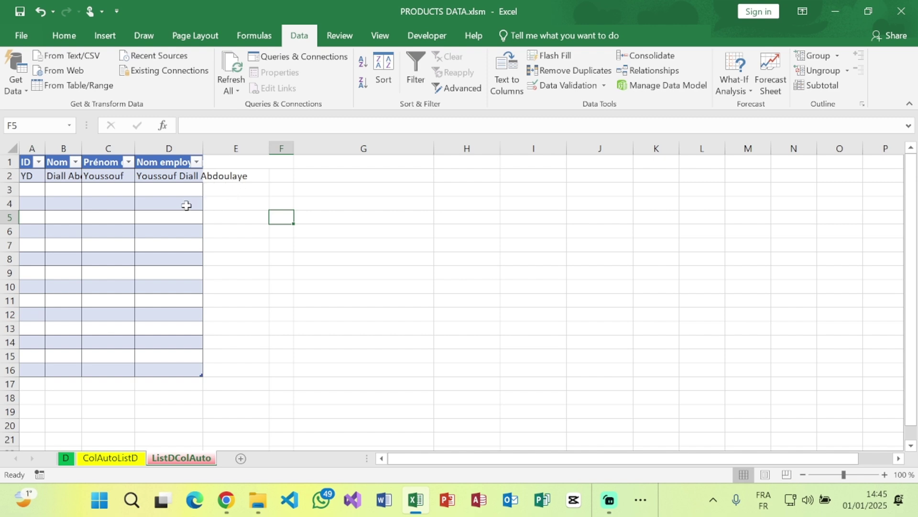
Narrow the Nom employé column D of the ListDColAuto table to about 79 pixels
click(189, 156)
drag(133, 146, 126, 146)
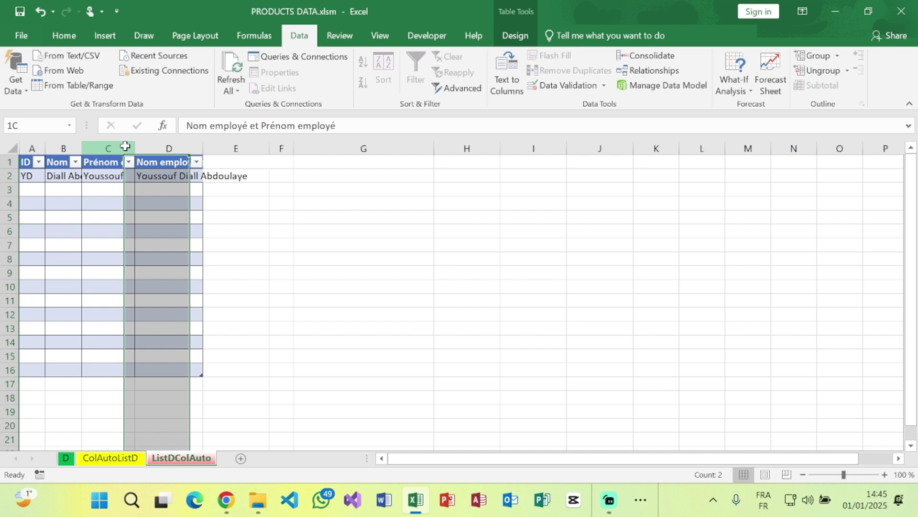
click(74, 147)
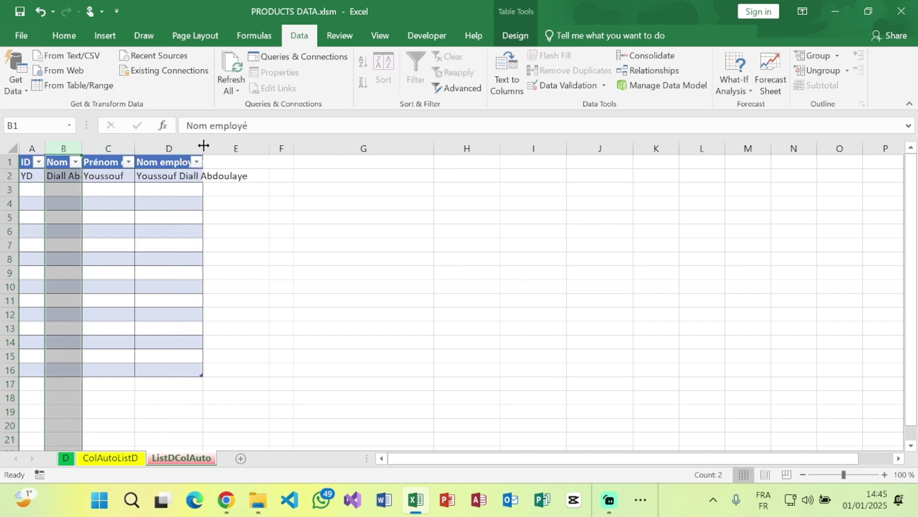
drag(203, 147, 172, 149)
drag(254, 150, 186, 150)
click(250, 192)
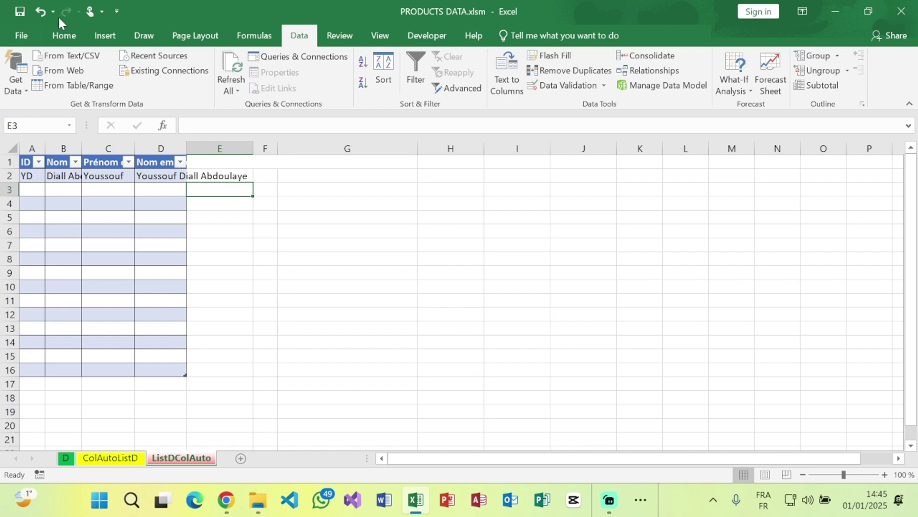
click(22, 36)
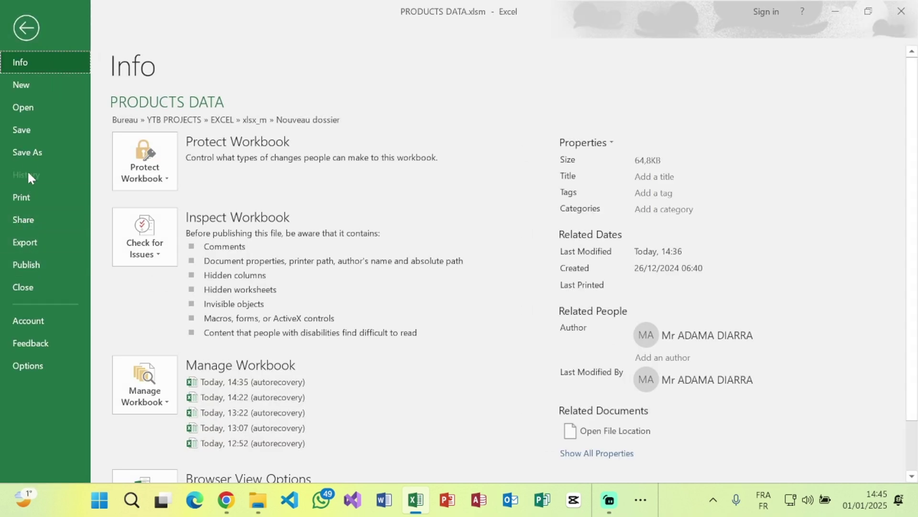
click(28, 152)
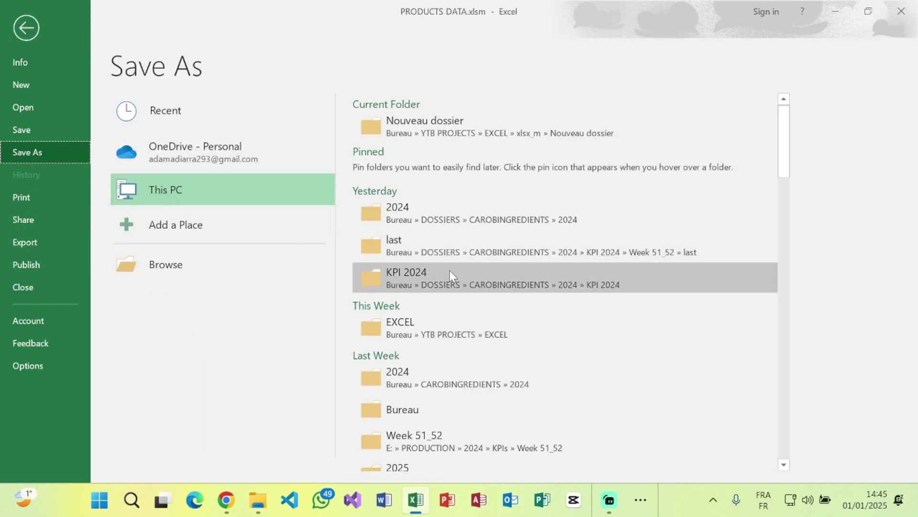
click(410, 321)
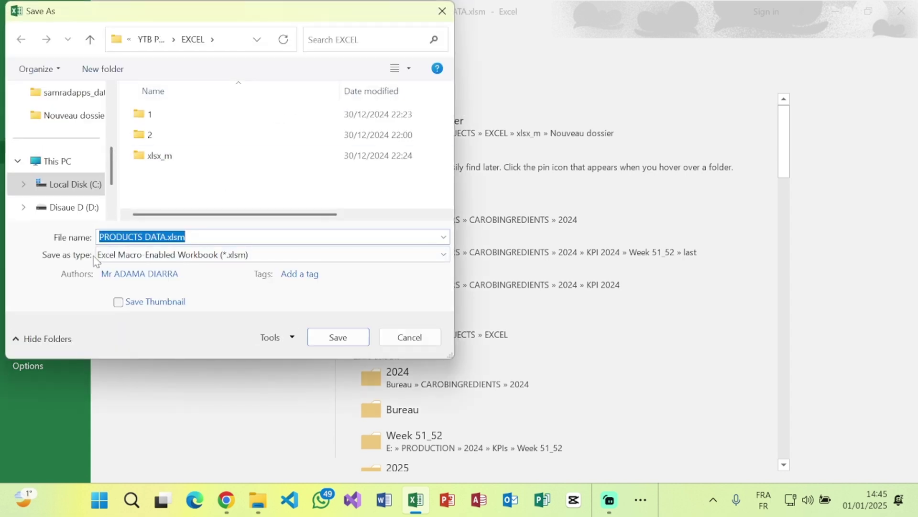
click(439, 259)
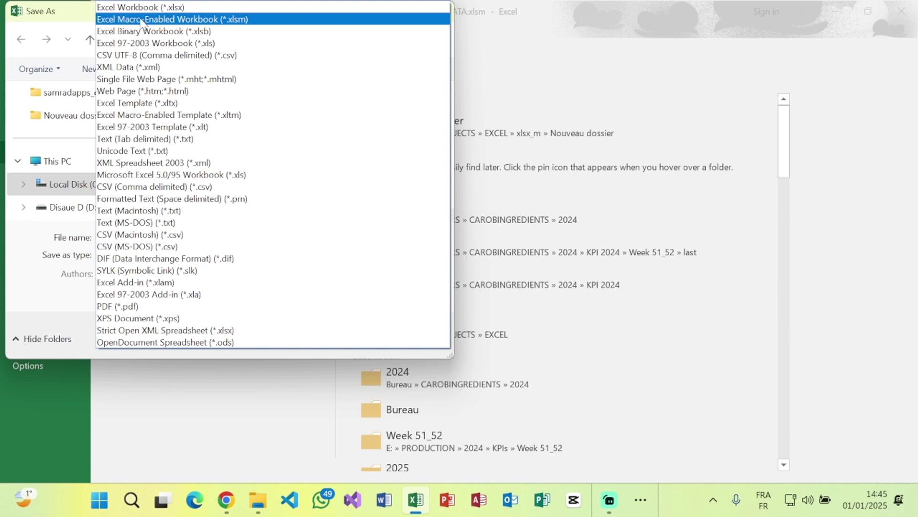
click(216, 22)
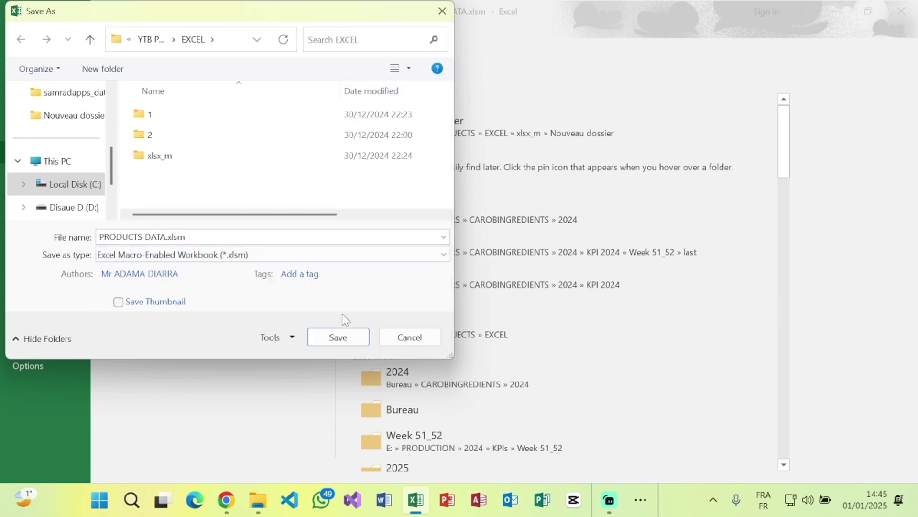
click(410, 337)
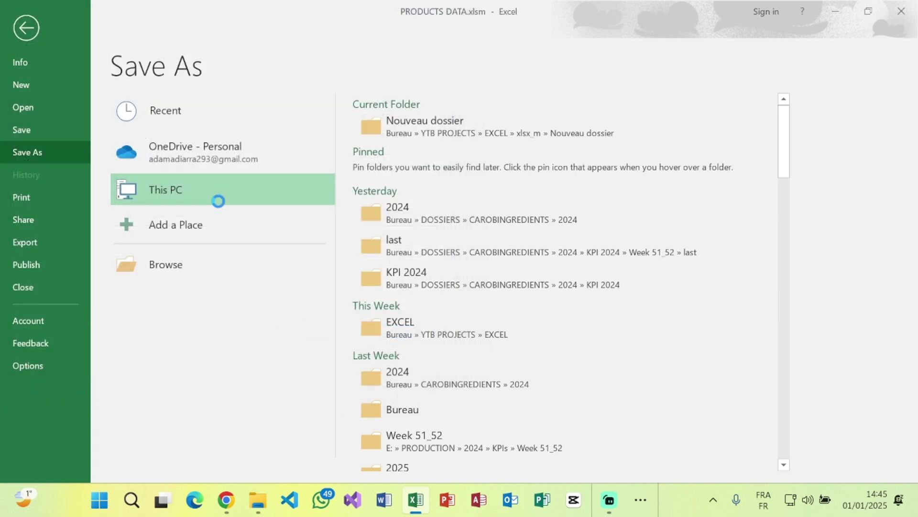
click(26, 28)
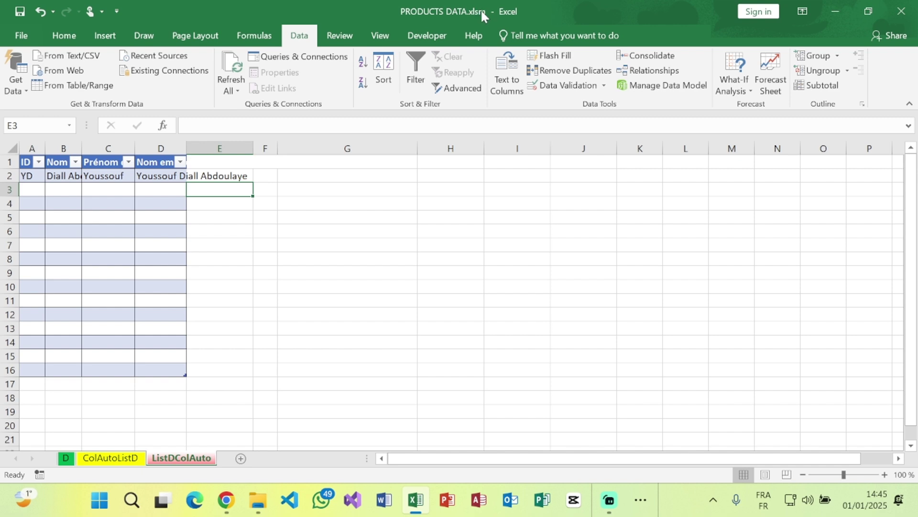
Open the ListDColAuto sheet's VBA code module using View Code on its sheet tab
click(222, 216)
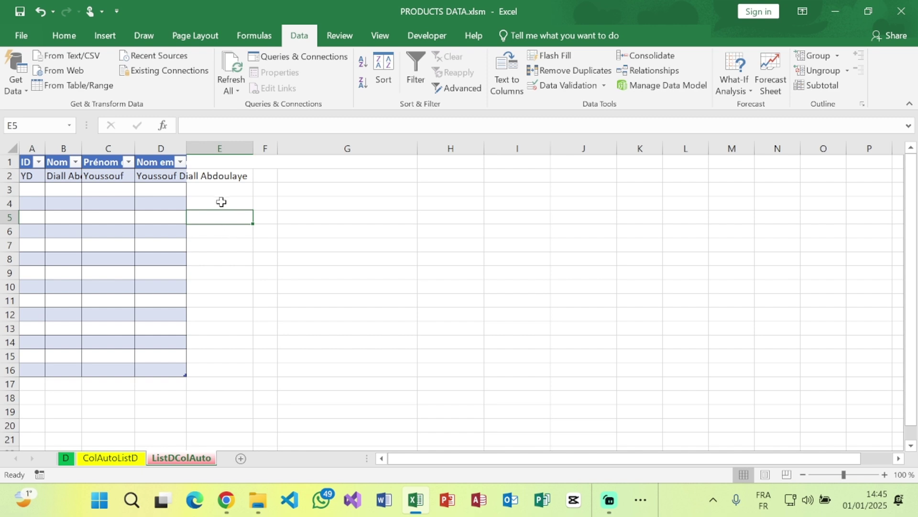
right_click(178, 460)
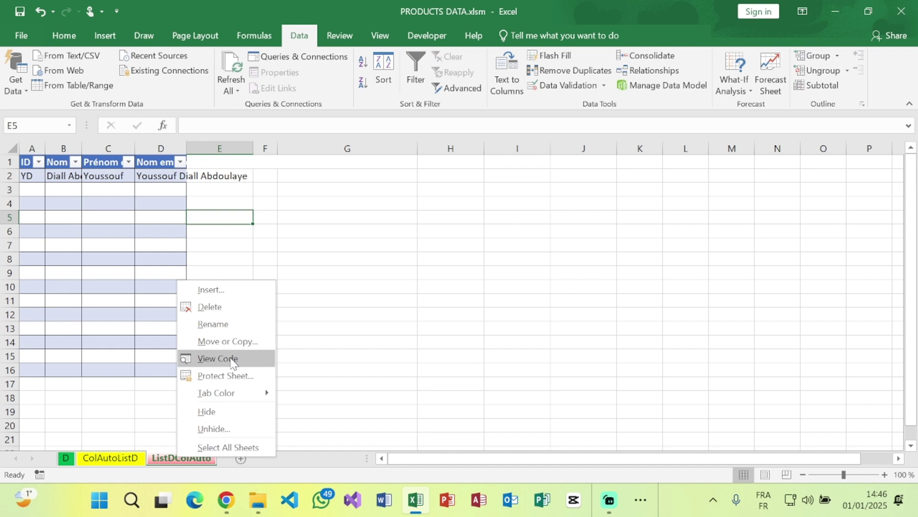
click(233, 361)
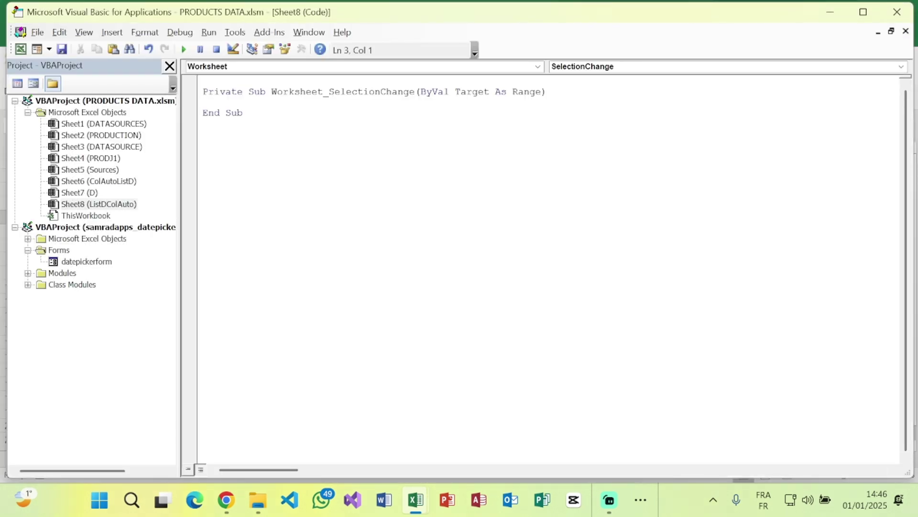
Replace the existing Sub with an empty Worksheet_SelectionChange procedure
drag(246, 114, 200, 84)
key(Delete)
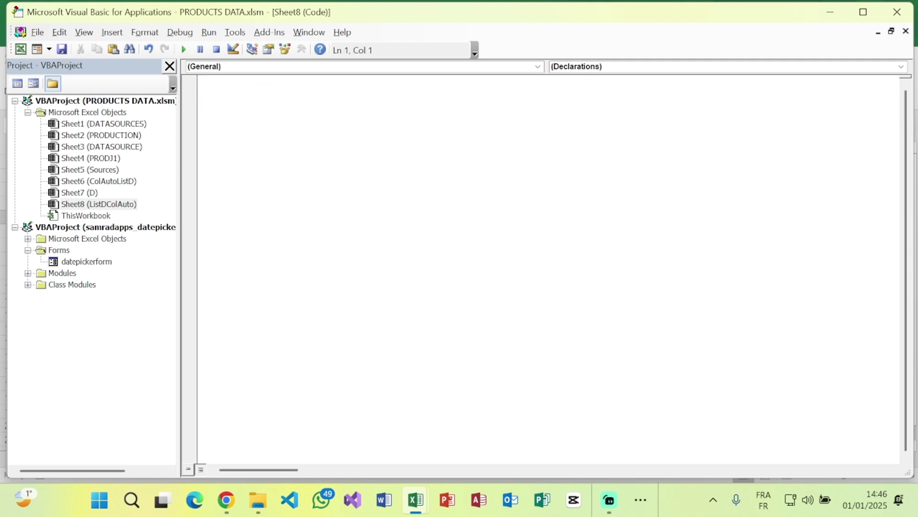
click(537, 68)
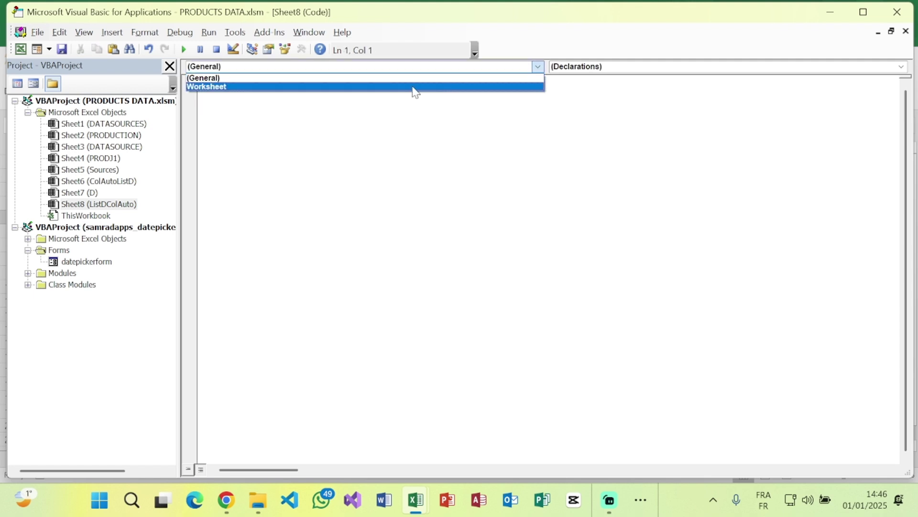
click(279, 88)
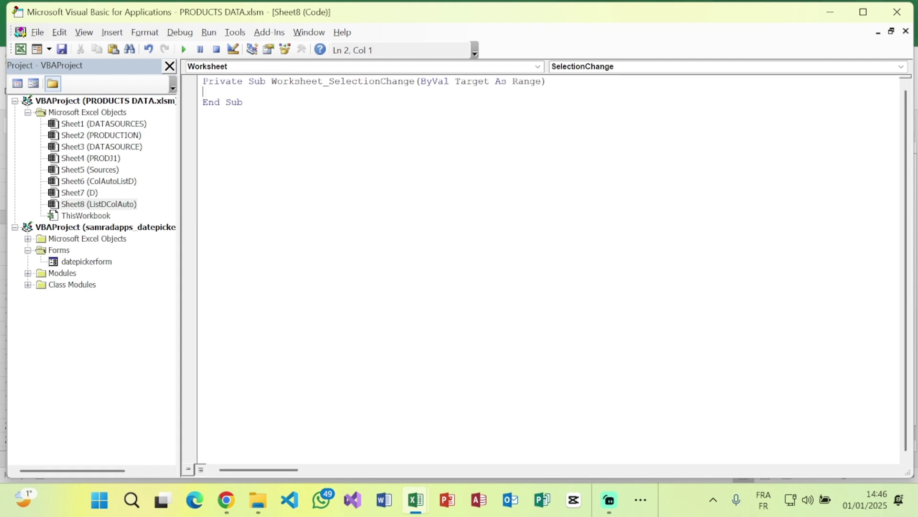
Write On Error Resume Next and Cells.EntireColumn.AutoFit inside the SelectionChange procedure
text(on error resume next)
key(Return)
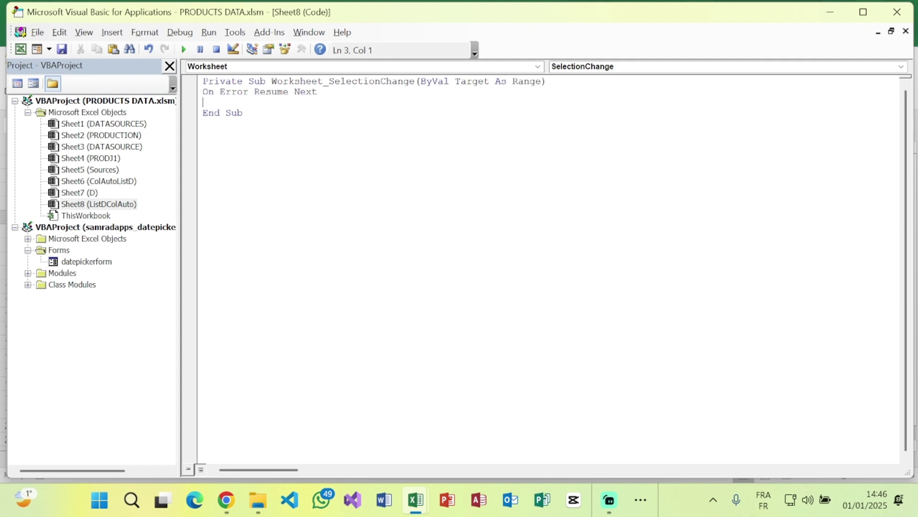
text(cells.entire)
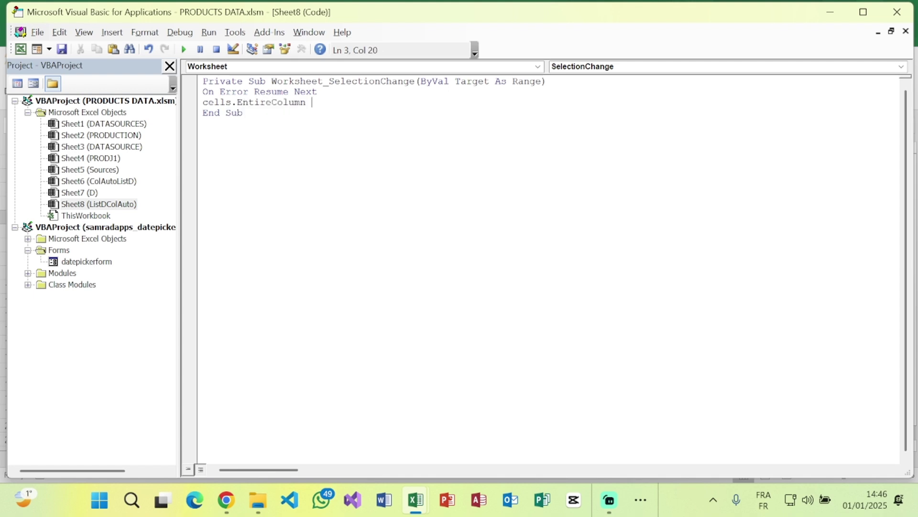
text( .)
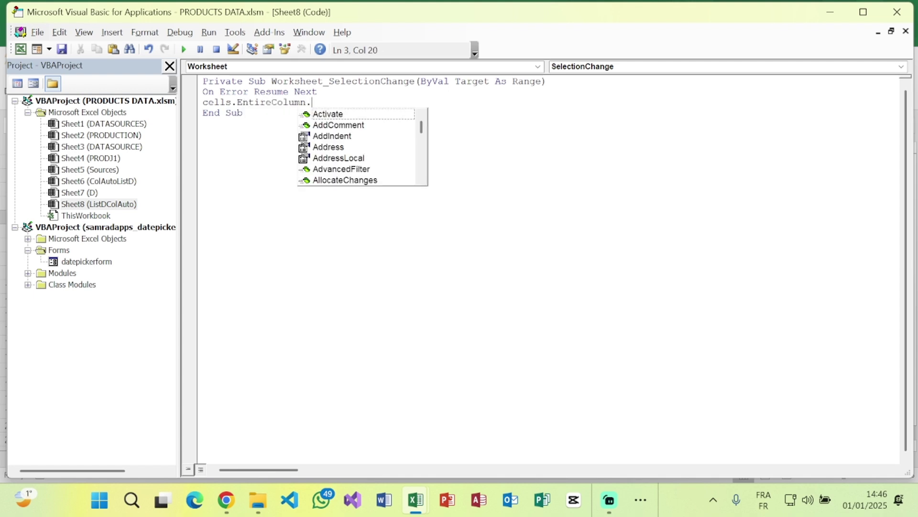
text(auto)
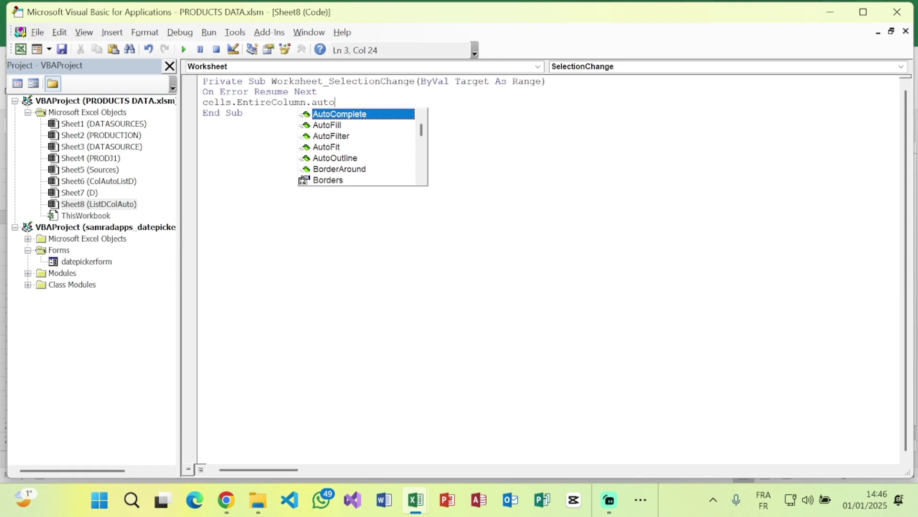
click(326, 148)
key(Tab)
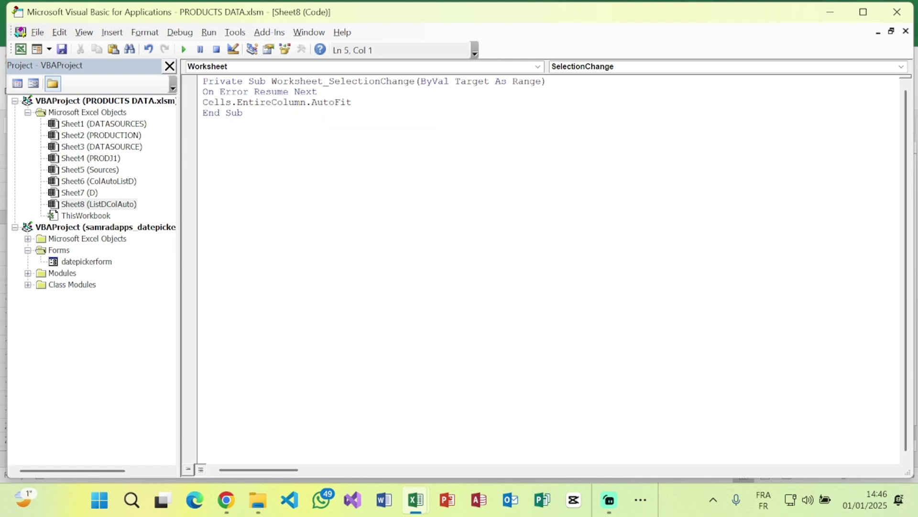
drag(203, 91, 317, 91)
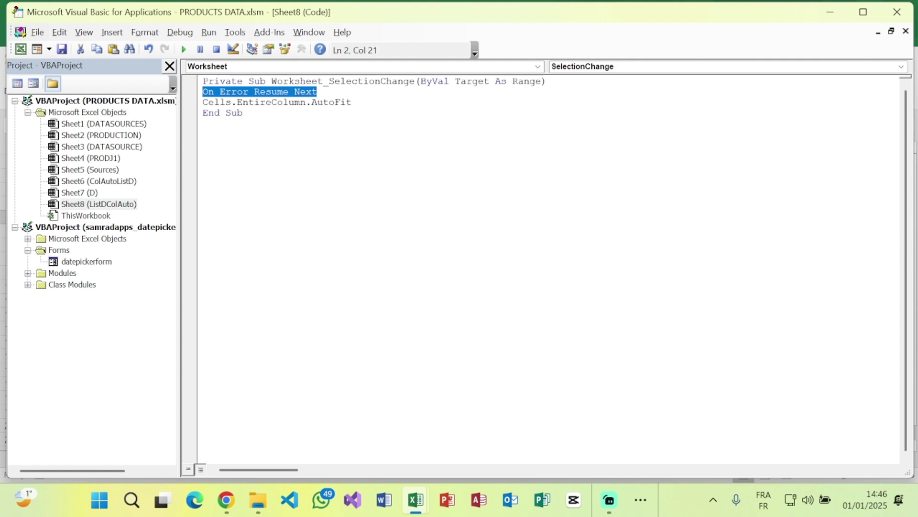
key(Down)
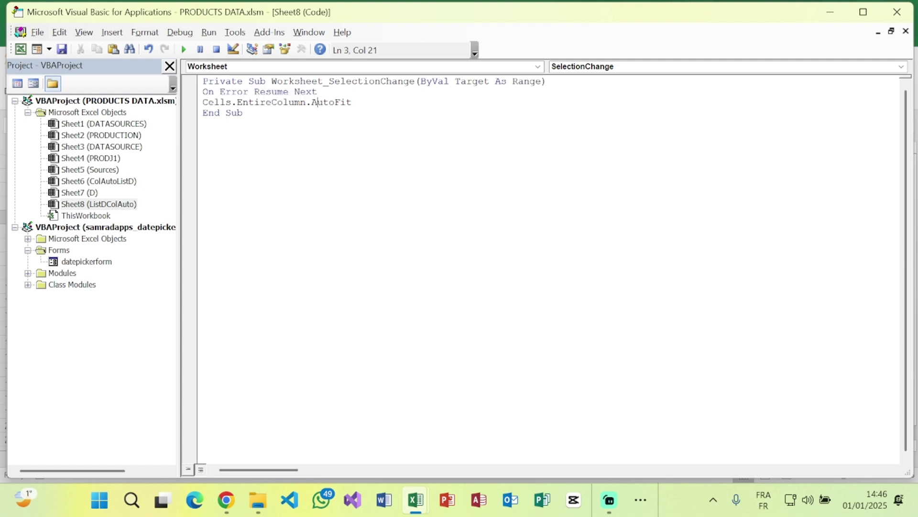
mouse_move(203, 102)
mouse_down()
mouse_move(352, 102)
mouse_move(194, 107)
mouse_up()
click(353, 101)
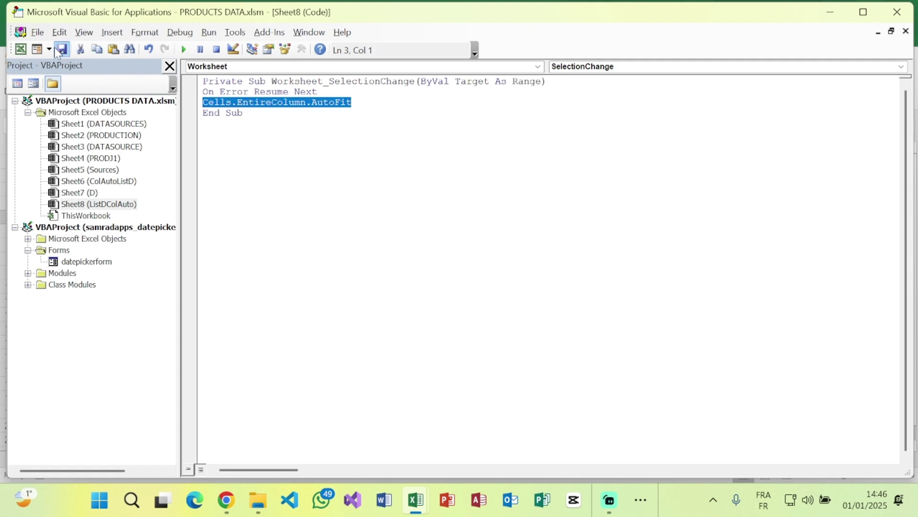
Back in Excel, select columns D, C, B and A to trigger the auto-fit
click(21, 49)
click(406, 248)
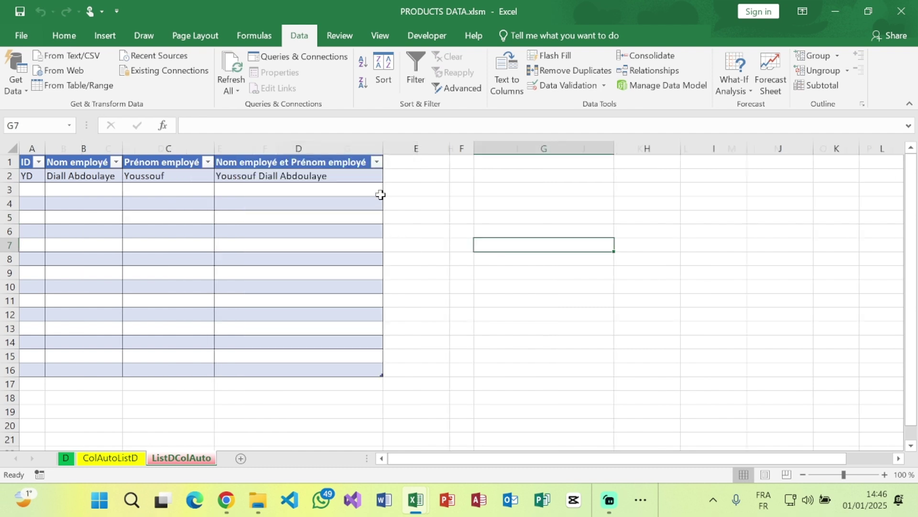
click(368, 147)
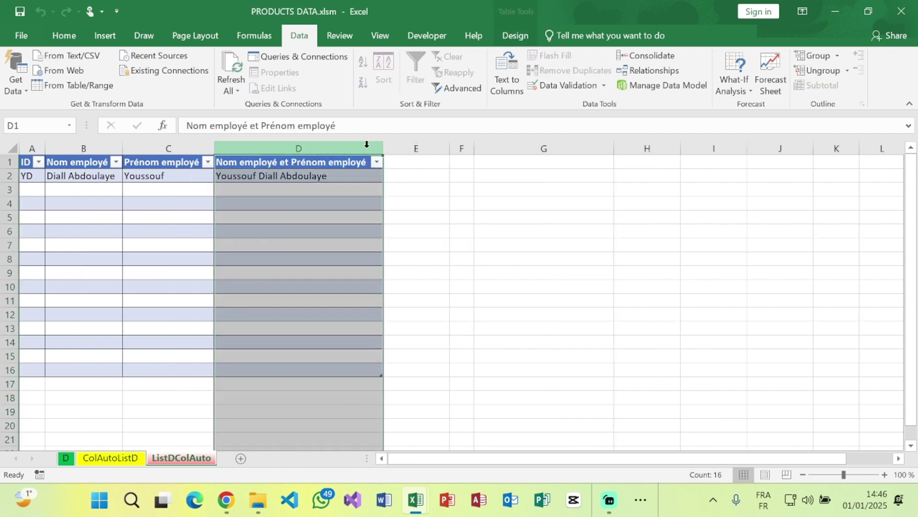
click(187, 146)
click(84, 146)
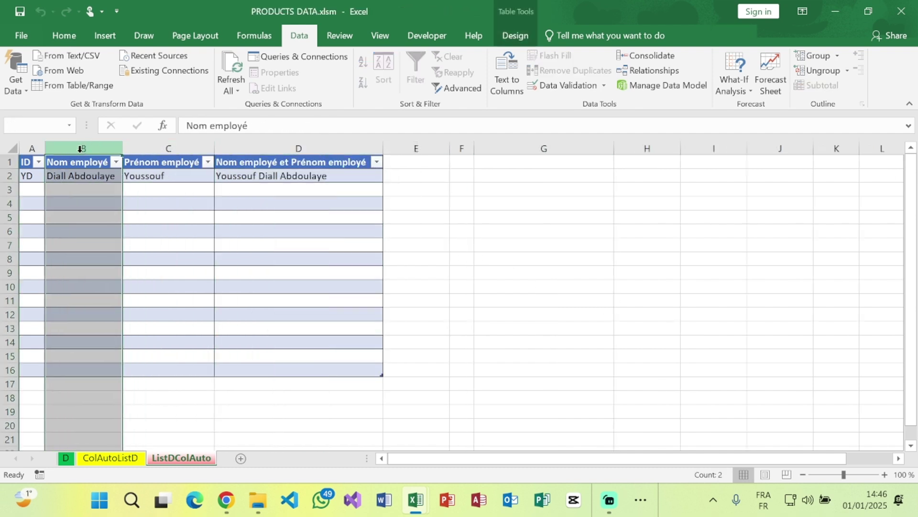
click(31, 147)
Enter 'aa' in G1 and a long string of a's in I1
click(488, 165)
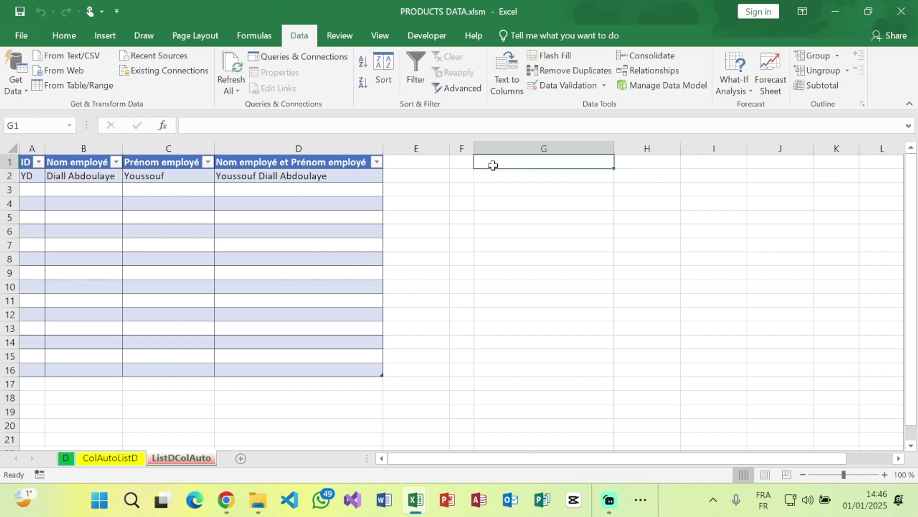
text(aa)
click(495, 215)
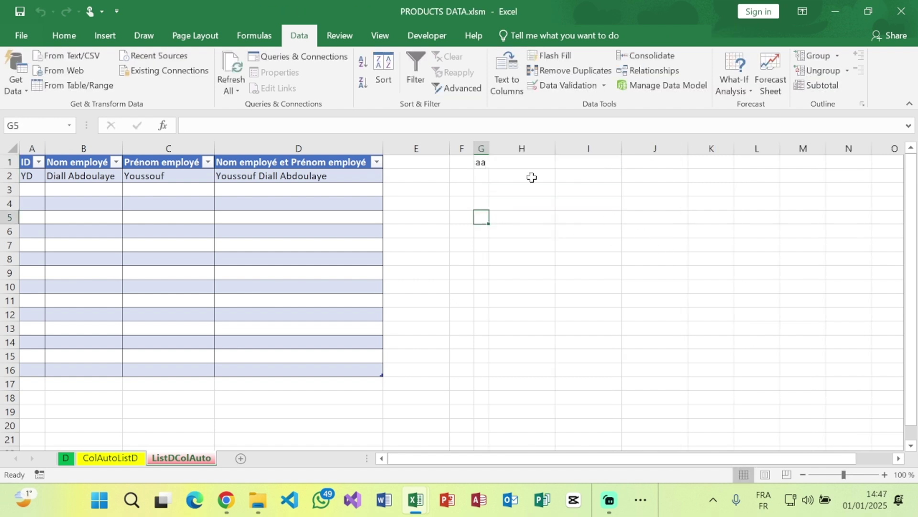
click(427, 165)
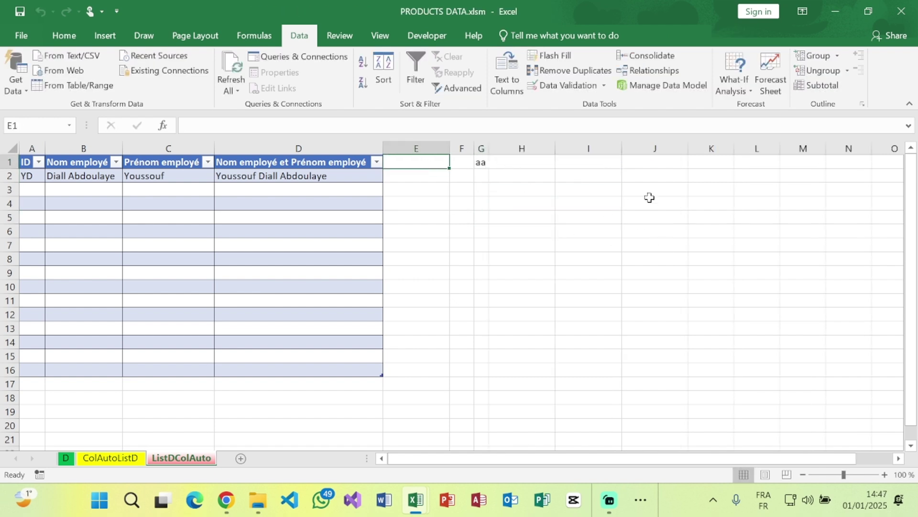
click(610, 166)
text(aa)
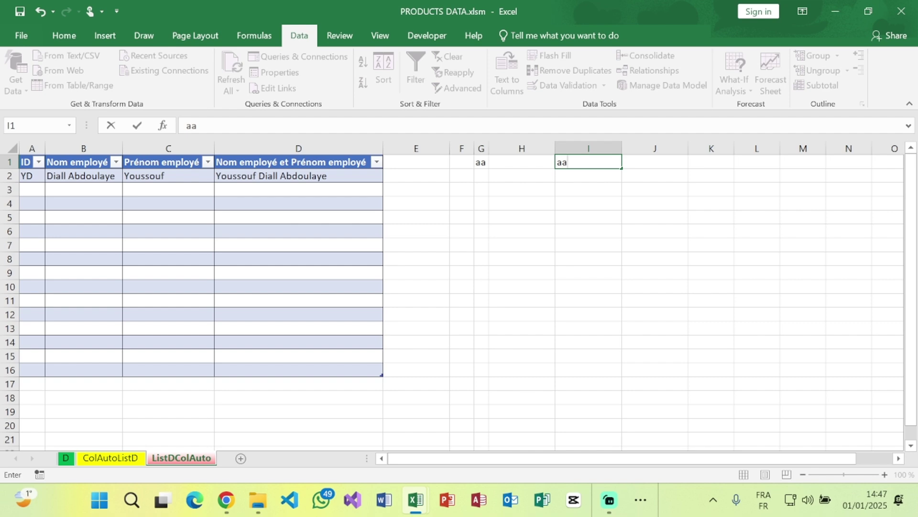
text(aaaaaaaaaaaaaaaaaaaaaaaaaa)
click(652, 203)
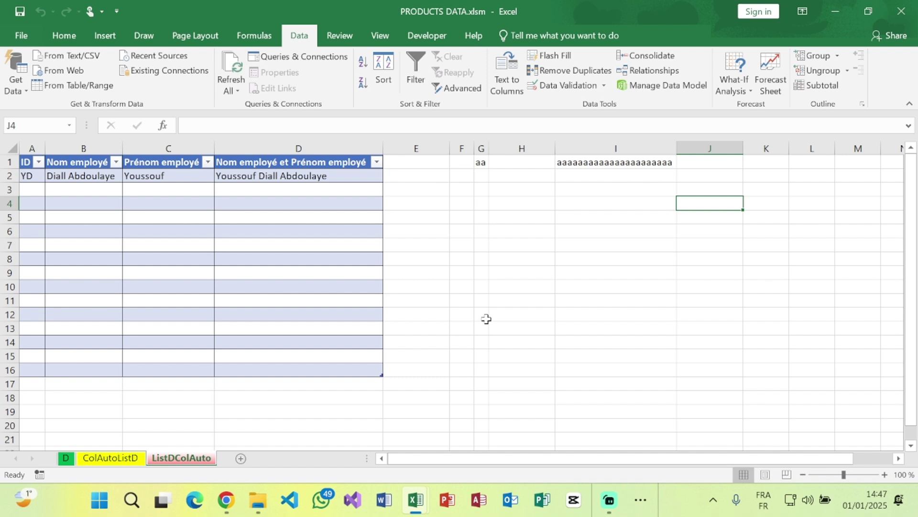
Insert 01/01/2025 into cell I3 with the Date Picker calendar
click(65, 35)
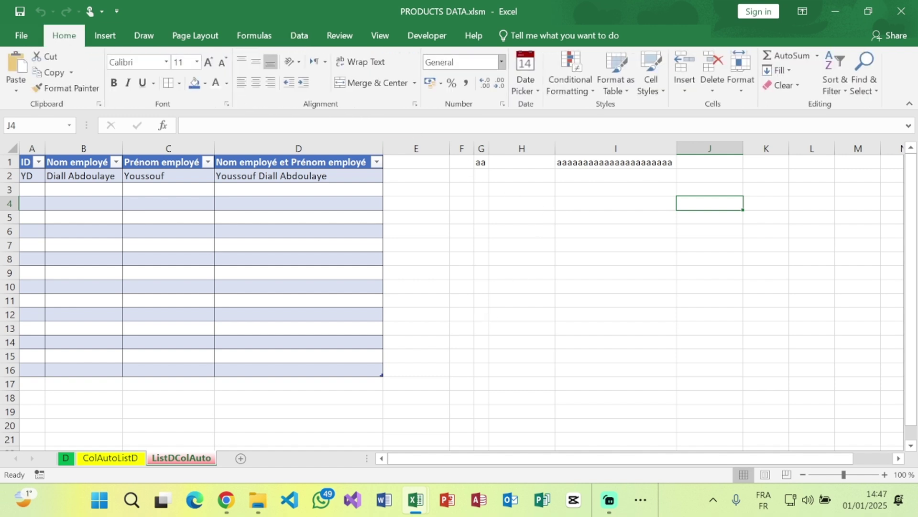
click(528, 82)
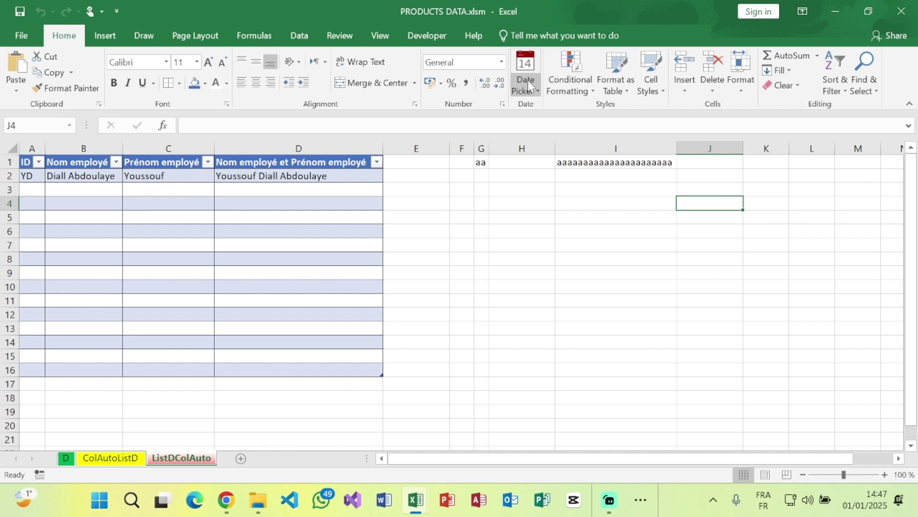
click(601, 190)
click(526, 79)
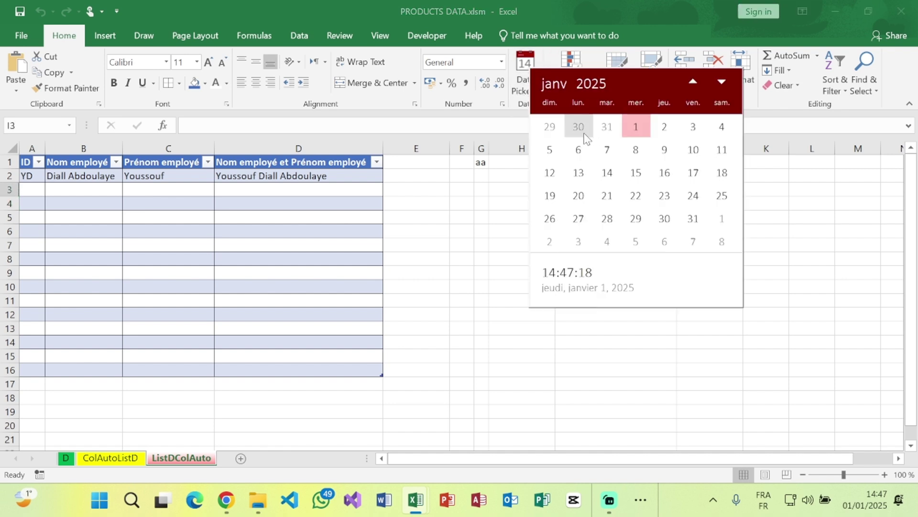
click(636, 126)
click(639, 216)
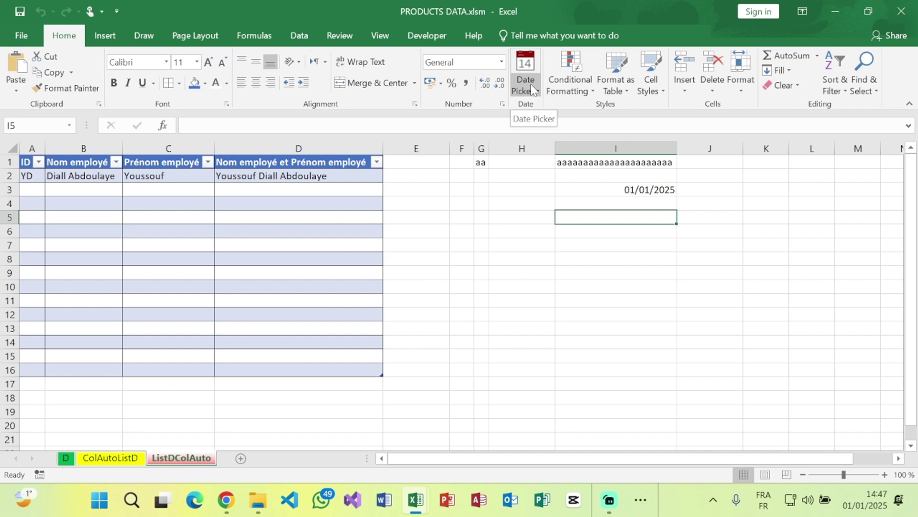
Go to the Add-ins page of Excel Options
click(20, 38)
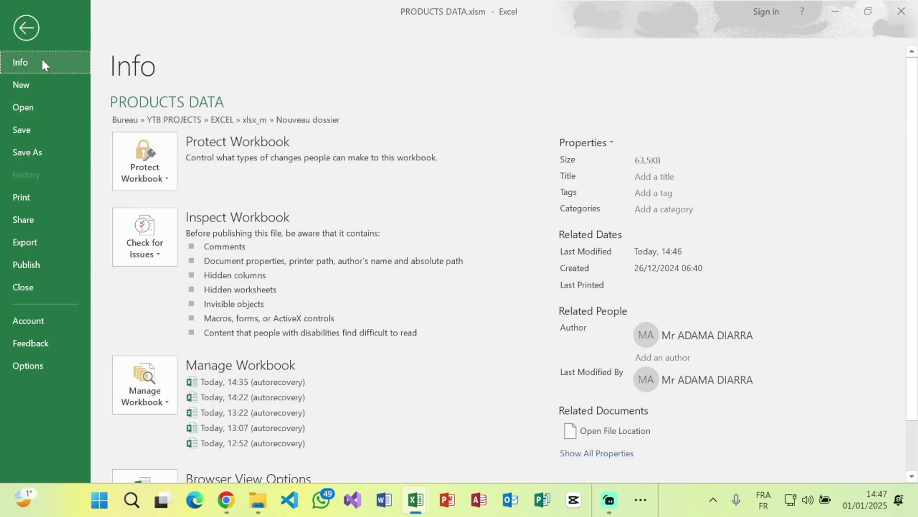
click(30, 366)
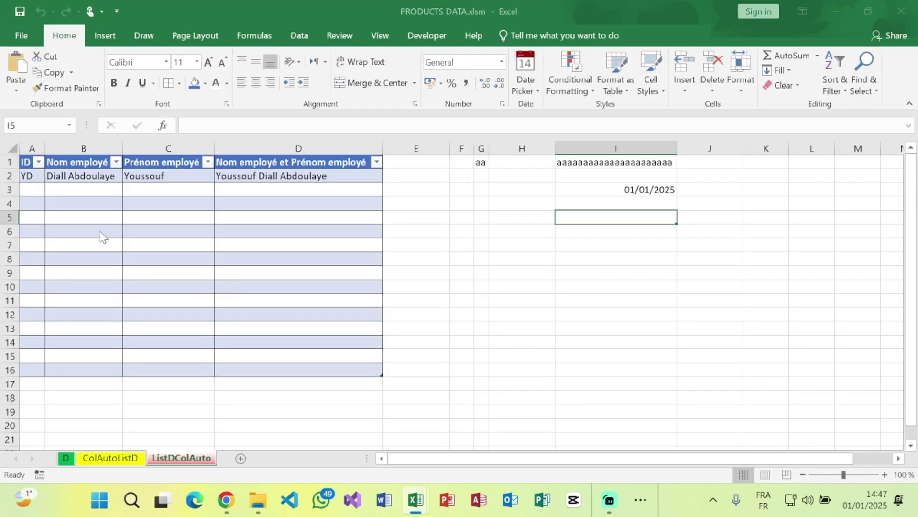
click(206, 241)
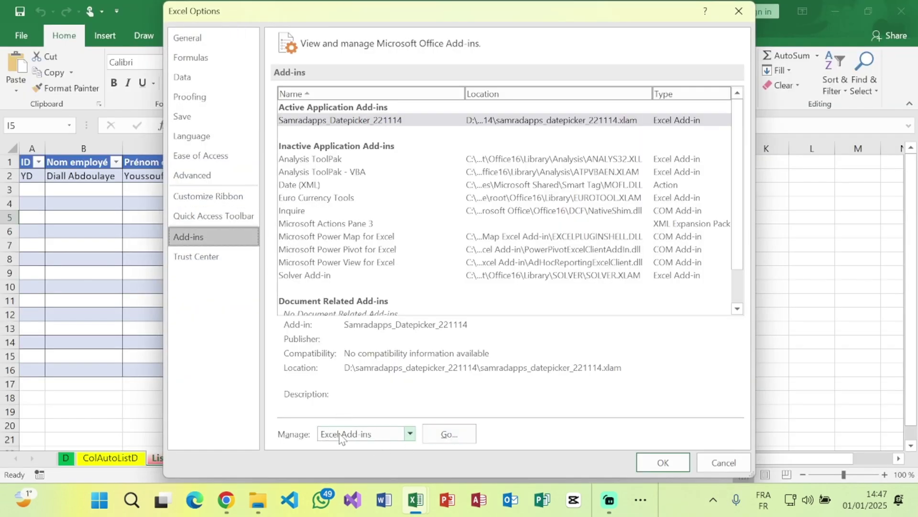
Point Samradapps_Datepicker_221114 to samradapps_datepicker_221114.xlam in D:\samradapps_datepicker, keeping it ticked
click(450, 434)
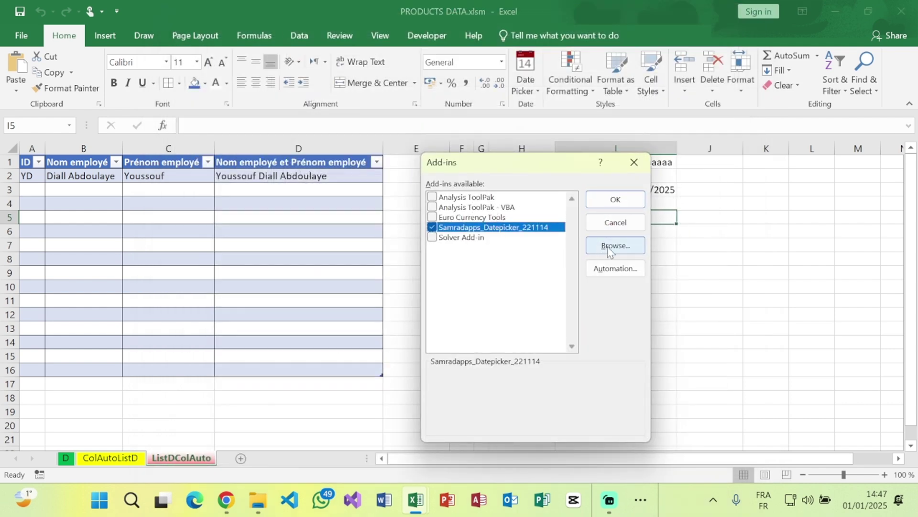
click(432, 228)
click(432, 229)
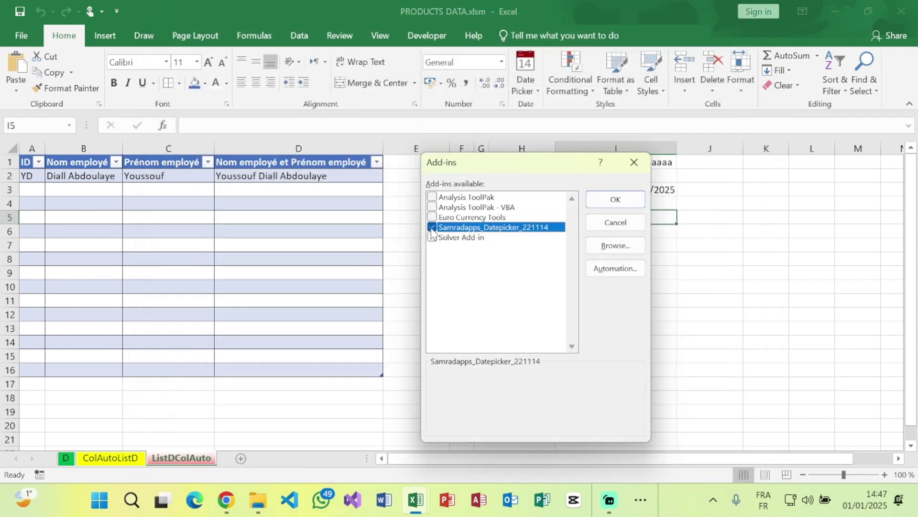
click(607, 246)
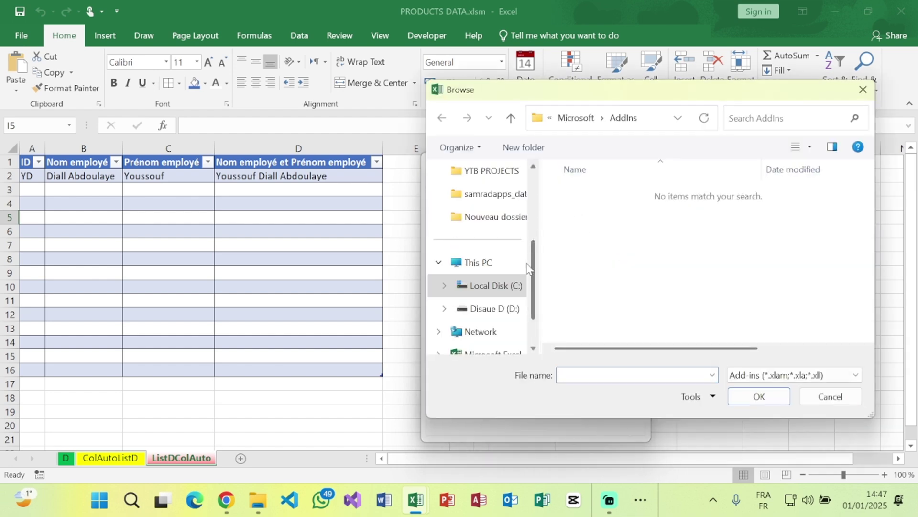
click(504, 308)
click(638, 255)
double_click(637, 254)
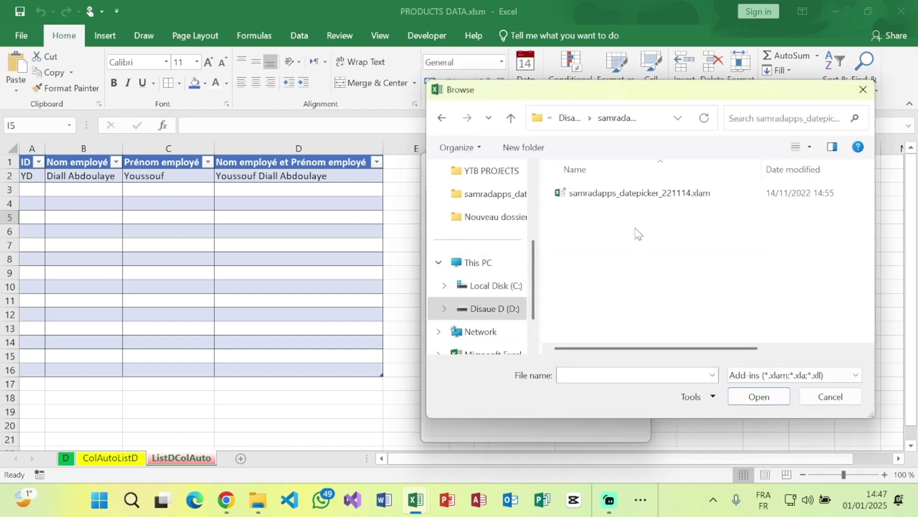
click(627, 195)
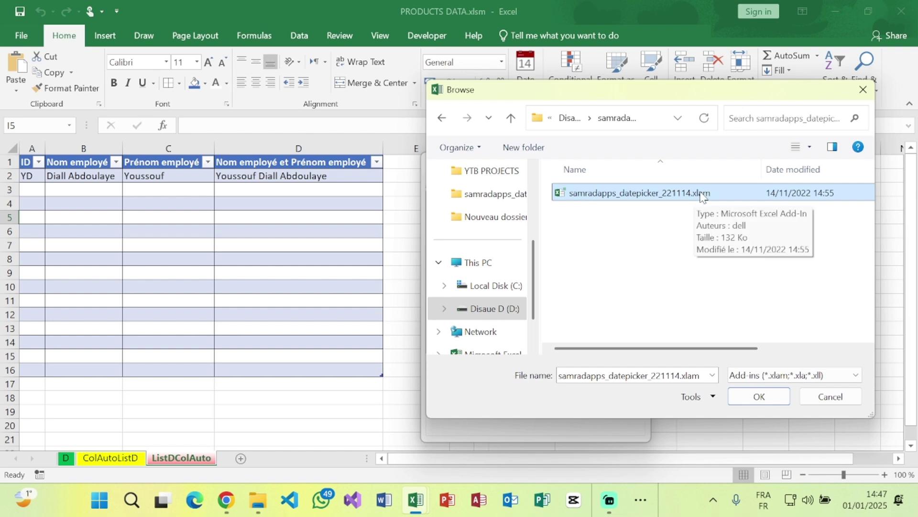
click(759, 396)
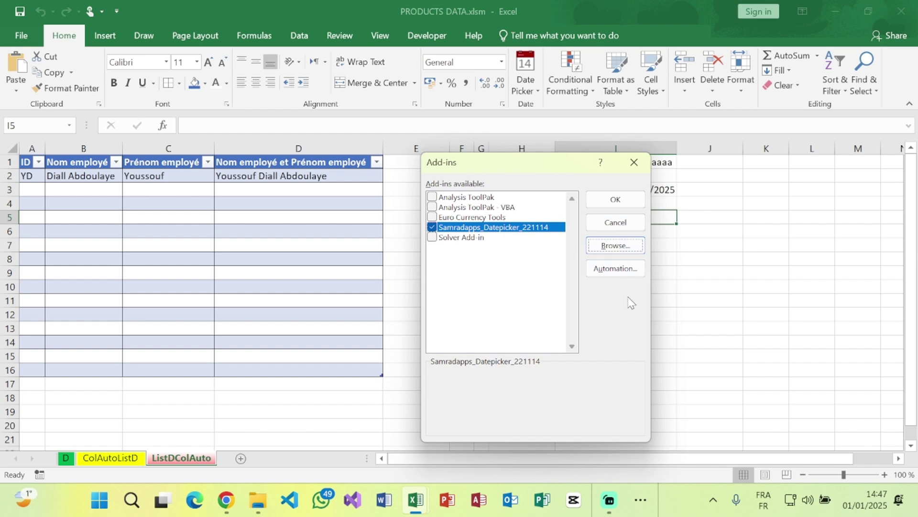
click(621, 225)
Insert 07/01/2025 into cell I8 with the Date Picker calendar
click(662, 259)
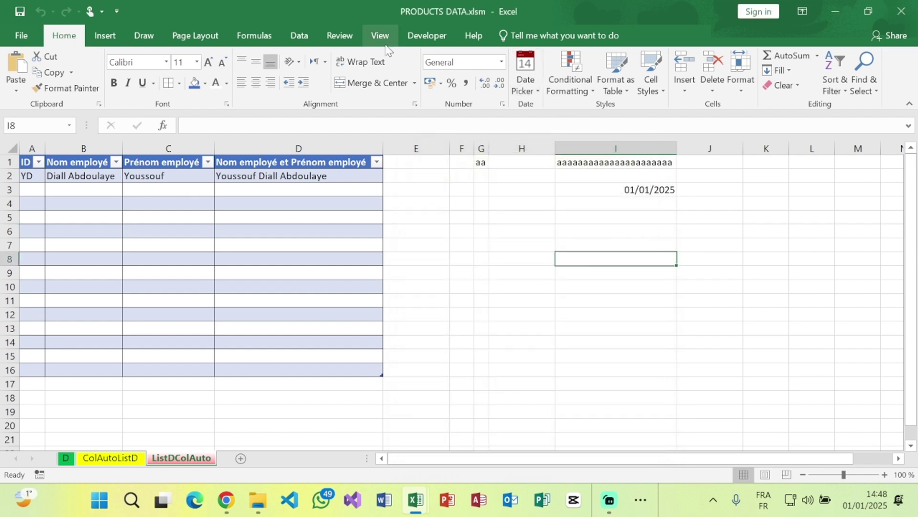
click(525, 77)
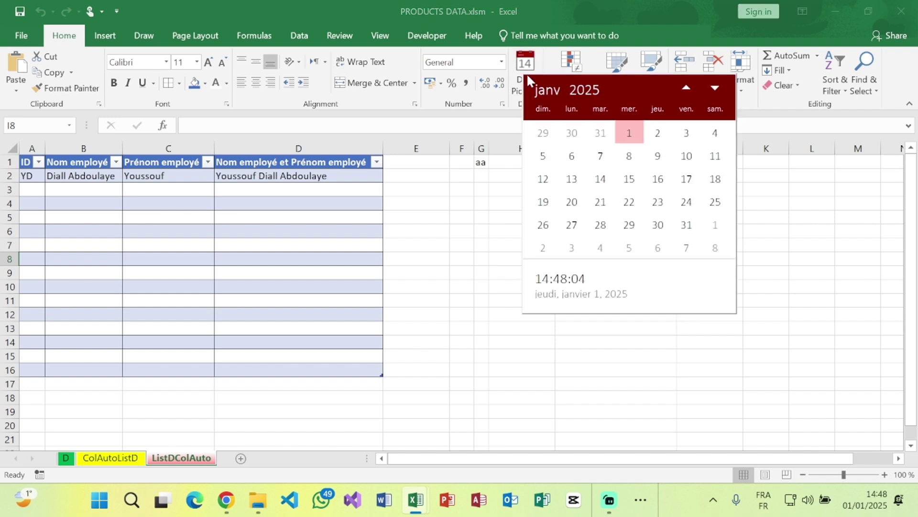
click(594, 163)
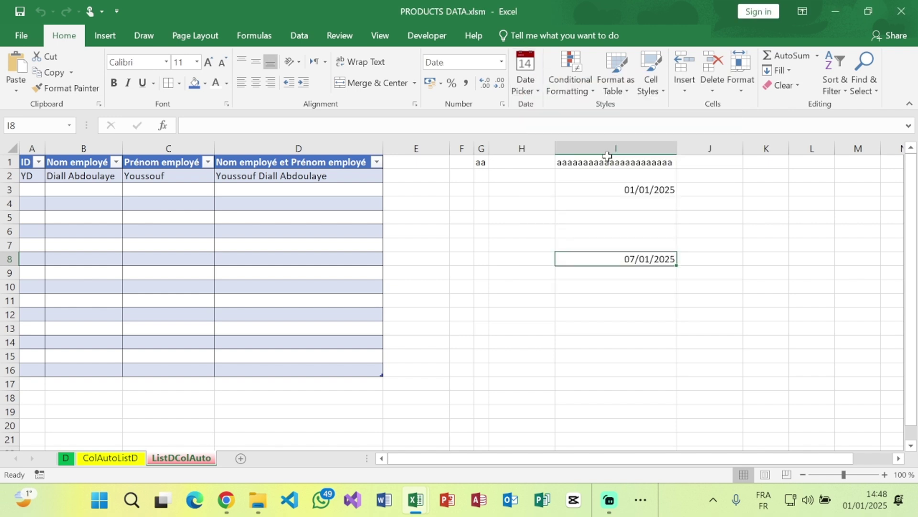
click(636, 273)
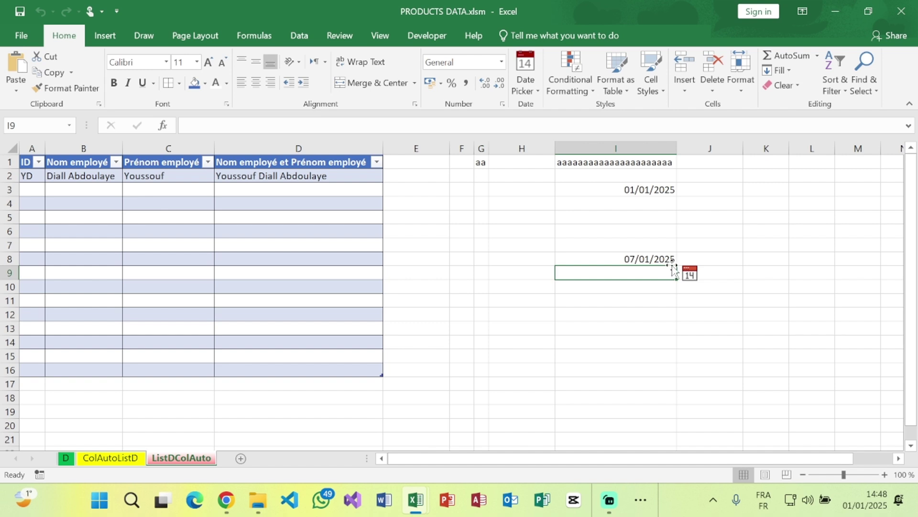
Select cell B3 and switch to the Data tab to inspect its drop-down validation
click(618, 312)
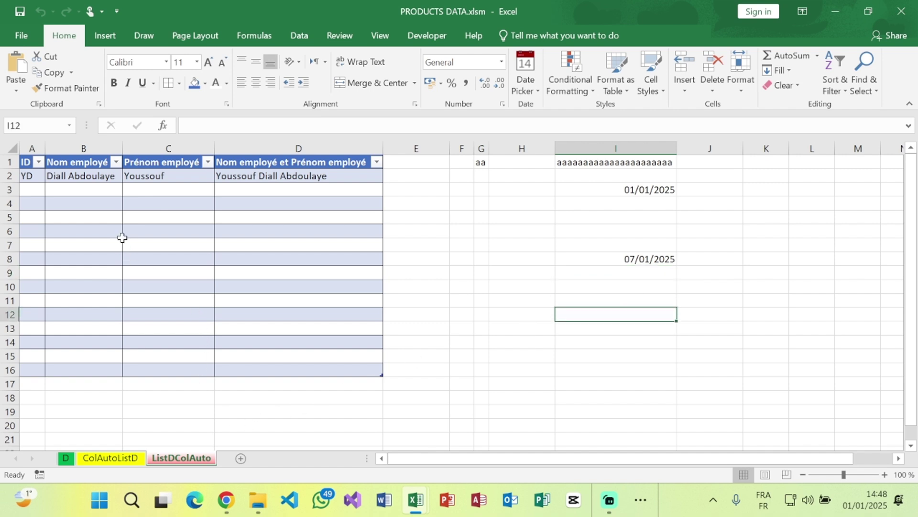
click(103, 191)
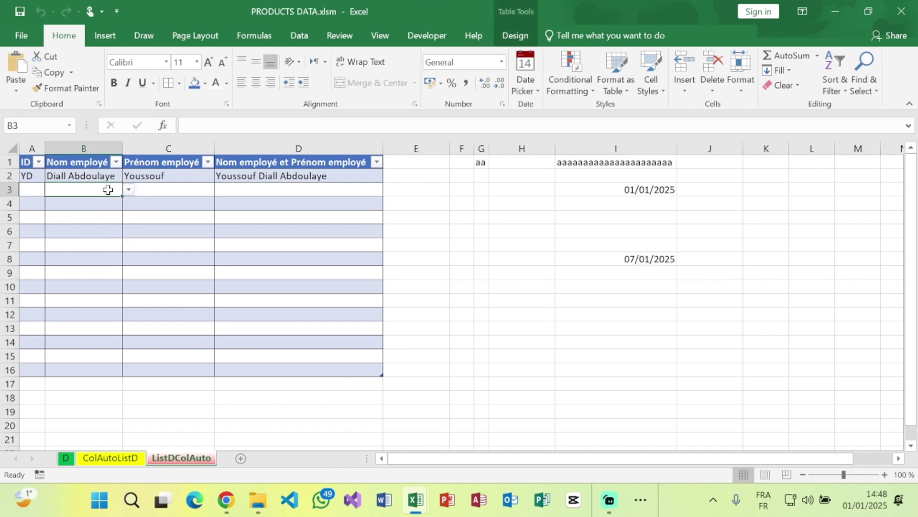
click(299, 36)
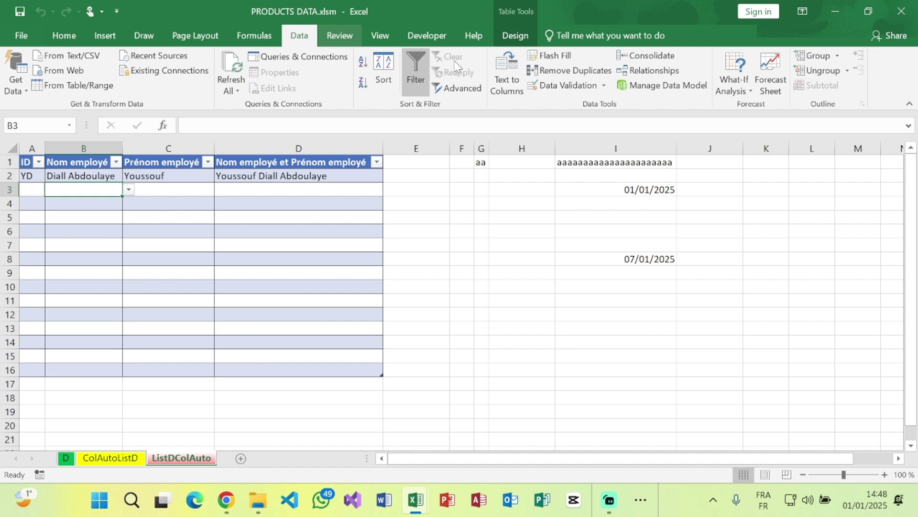
click(562, 88)
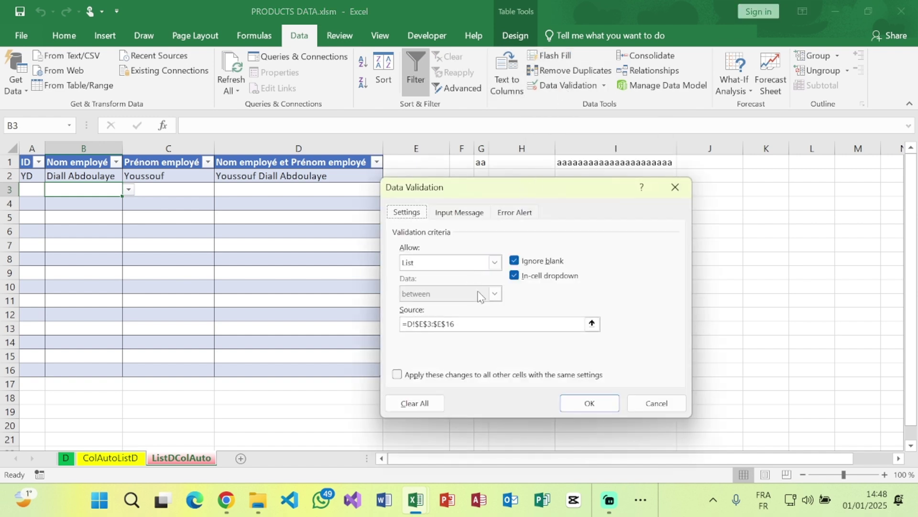
click(495, 263)
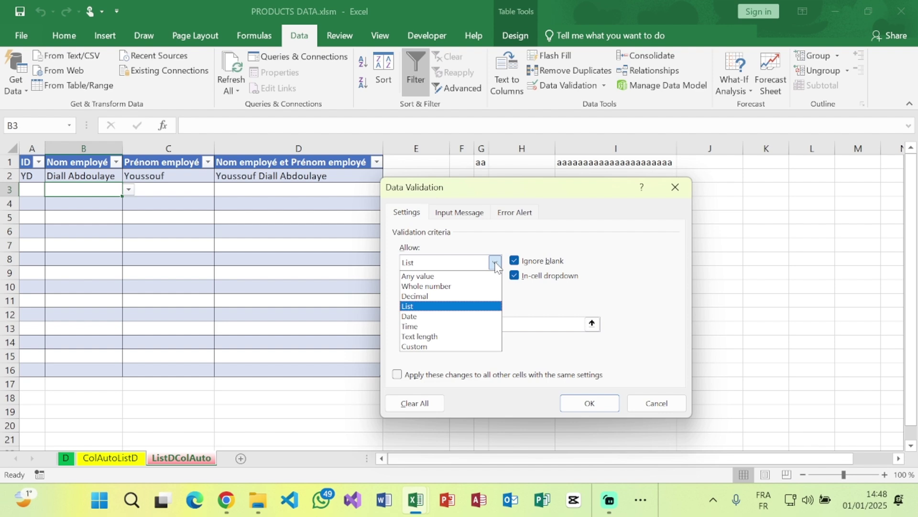
click(419, 306)
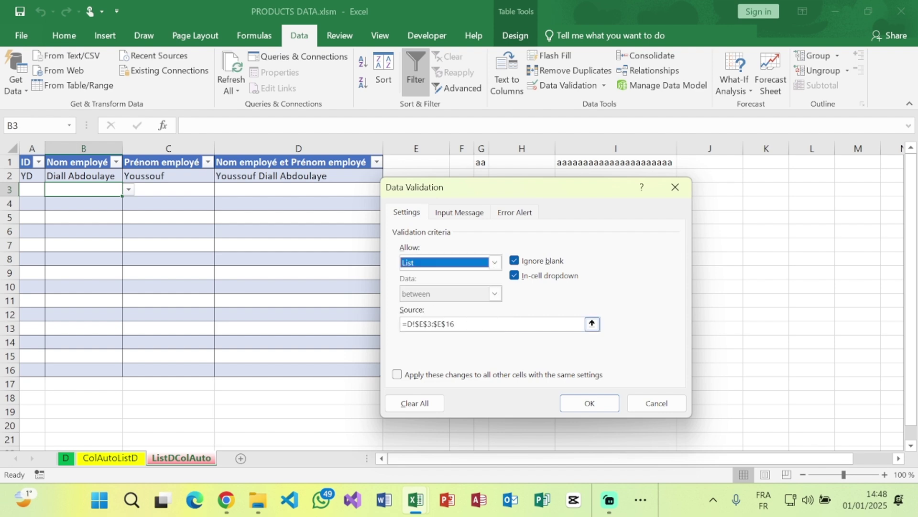
click(593, 325)
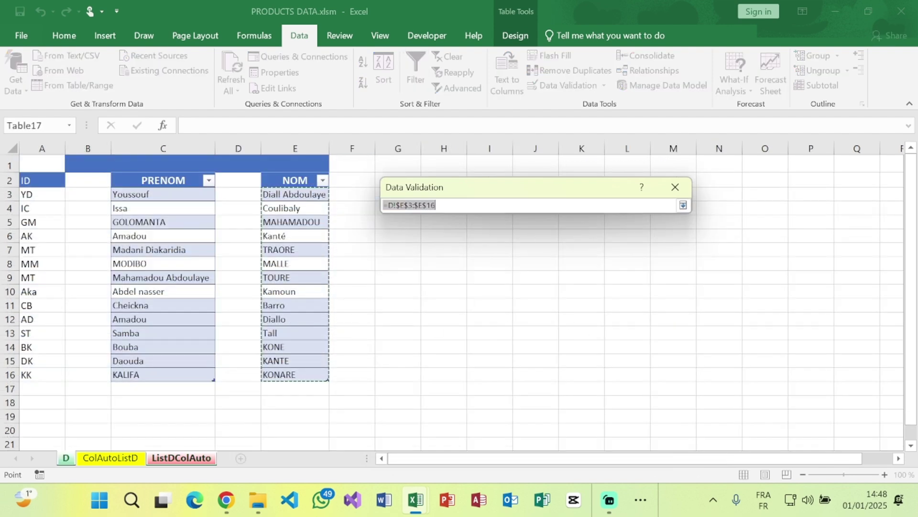
click(684, 207)
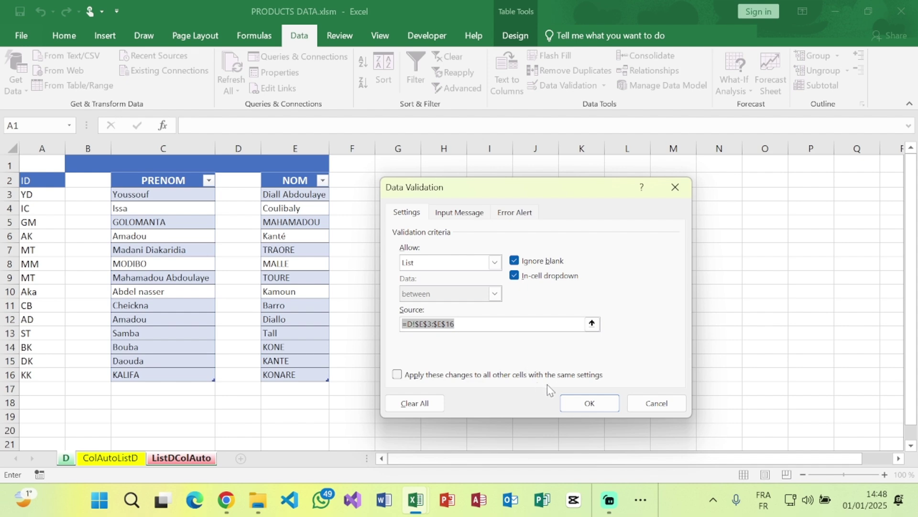
click(576, 397)
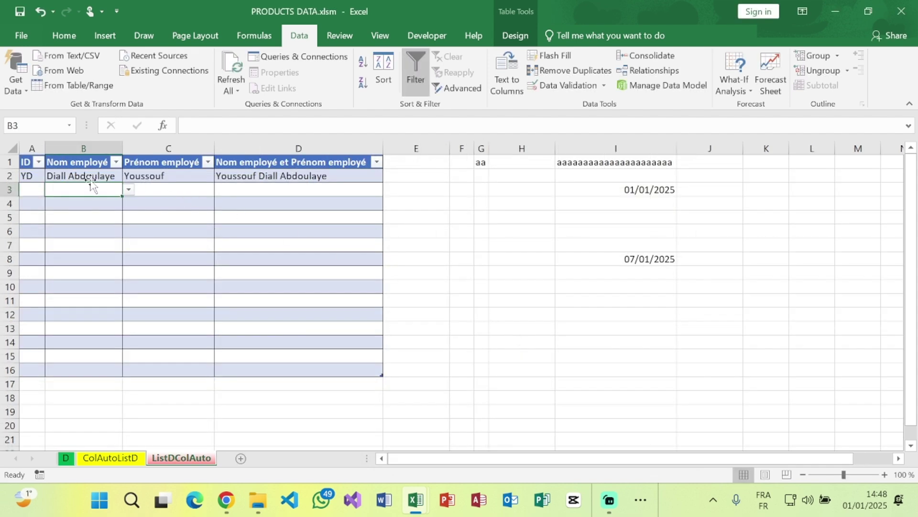
click(152, 185)
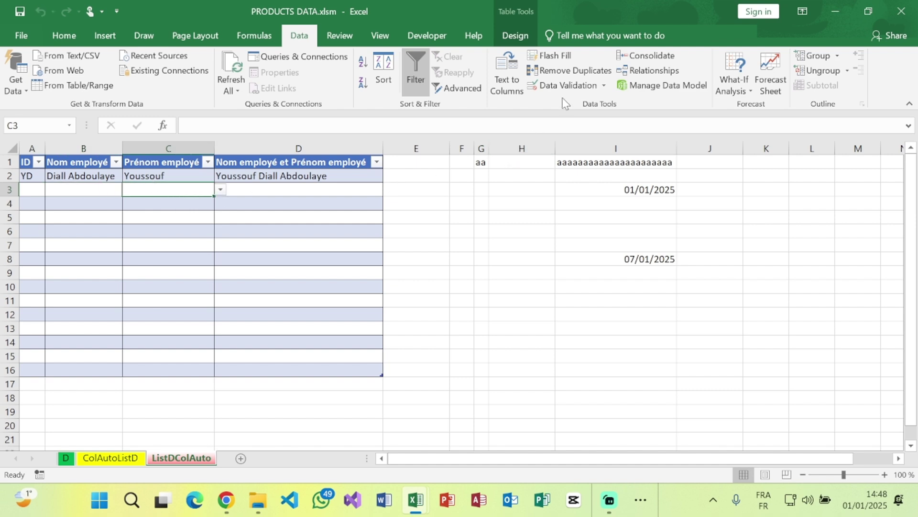
Clear All validation from C3, applying the change to all other cells with the same rule
click(564, 85)
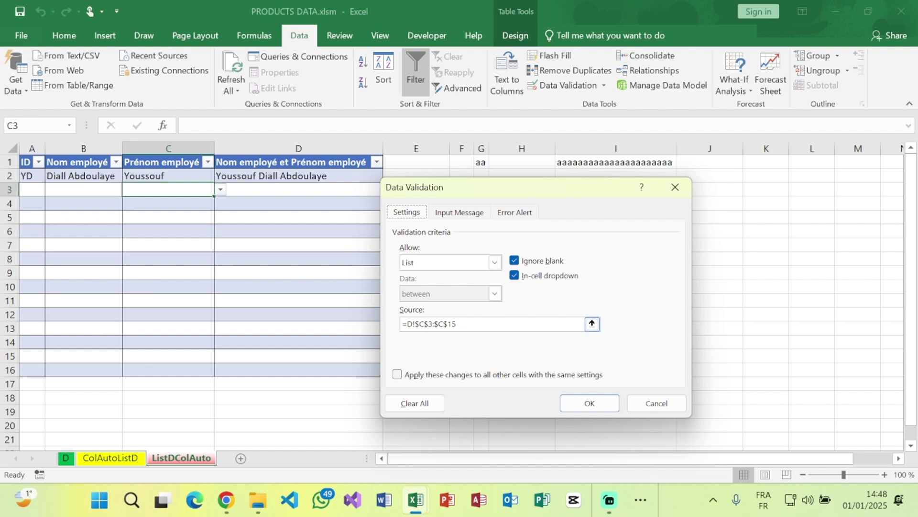
click(397, 375)
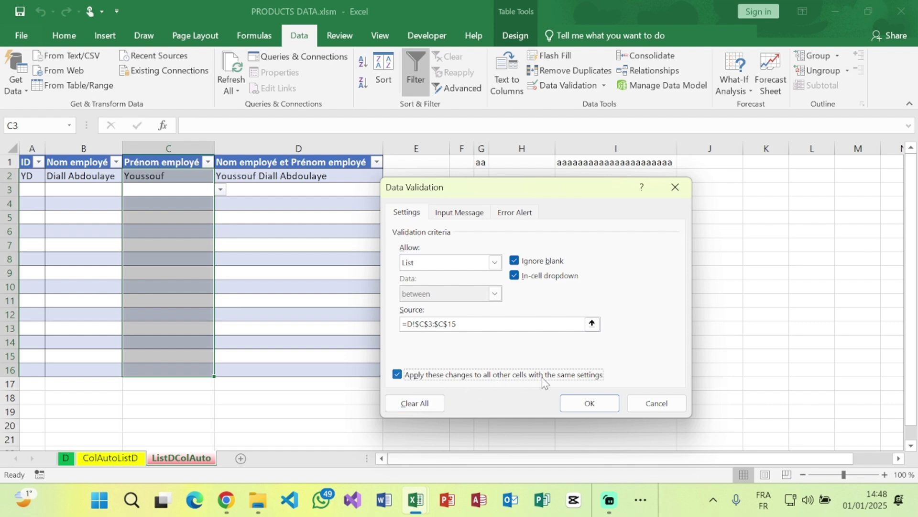
click(418, 406)
click(601, 403)
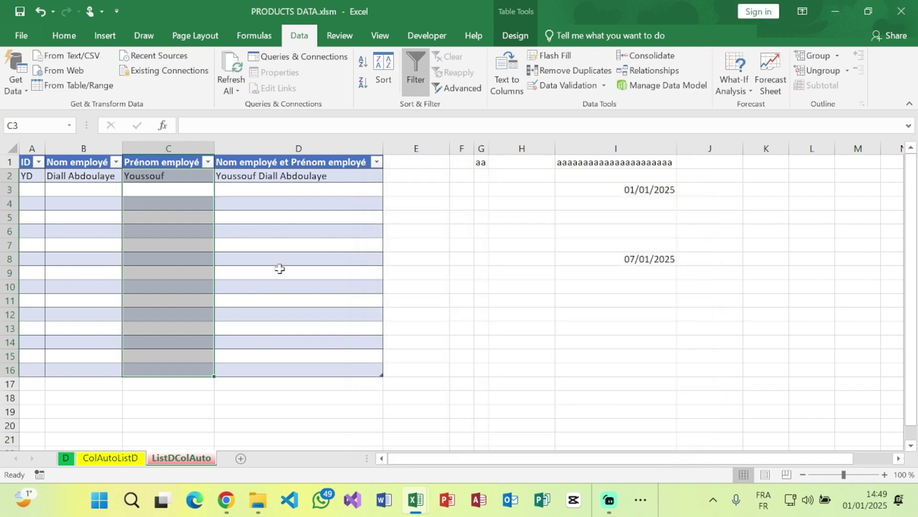
Check cells C3 through C16 no longer show a drop-down list
click(208, 189)
click(191, 207)
click(182, 220)
click(180, 232)
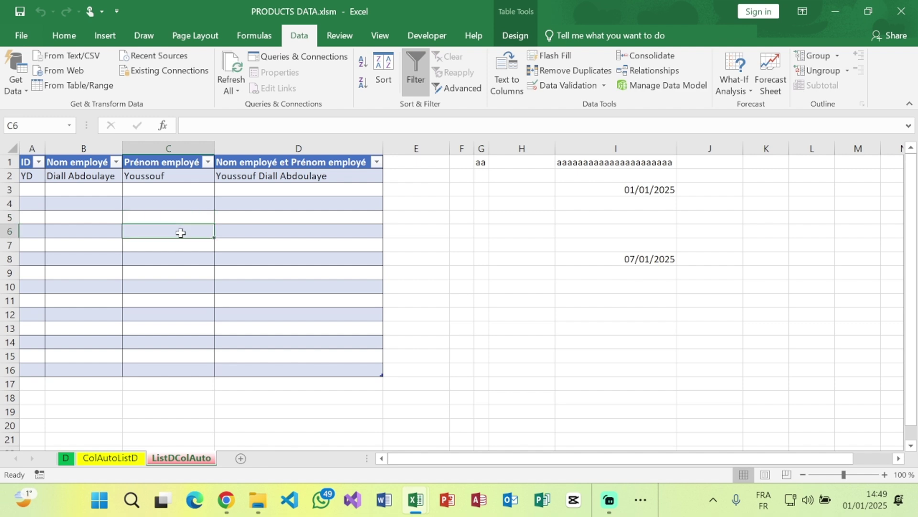
click(171, 283)
click(159, 316)
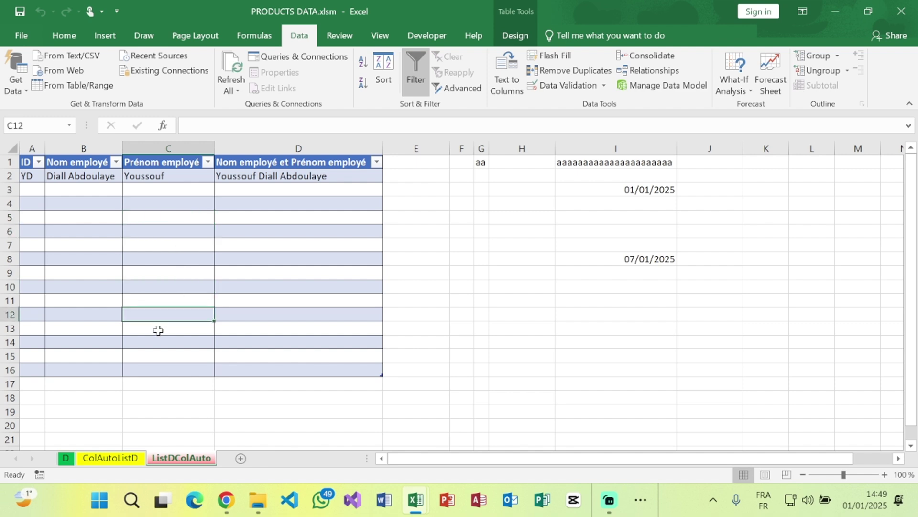
click(157, 367)
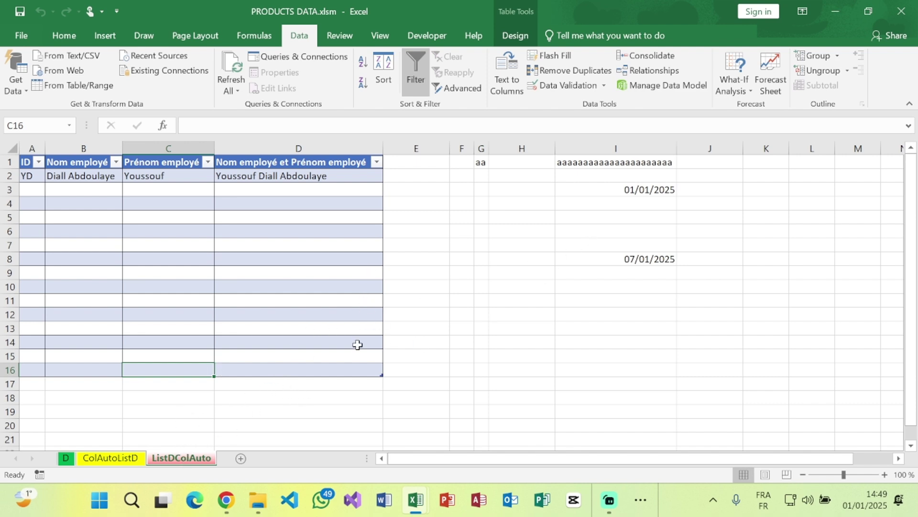
click(340, 140)
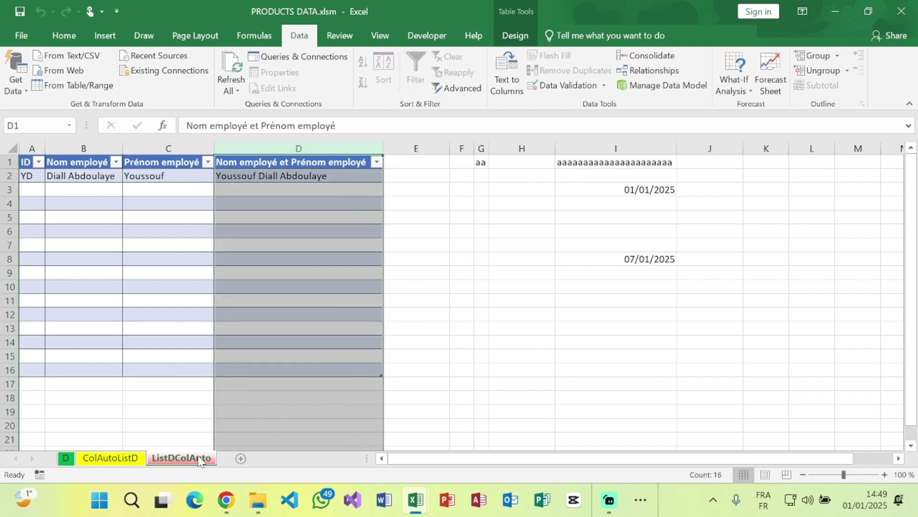
click(478, 328)
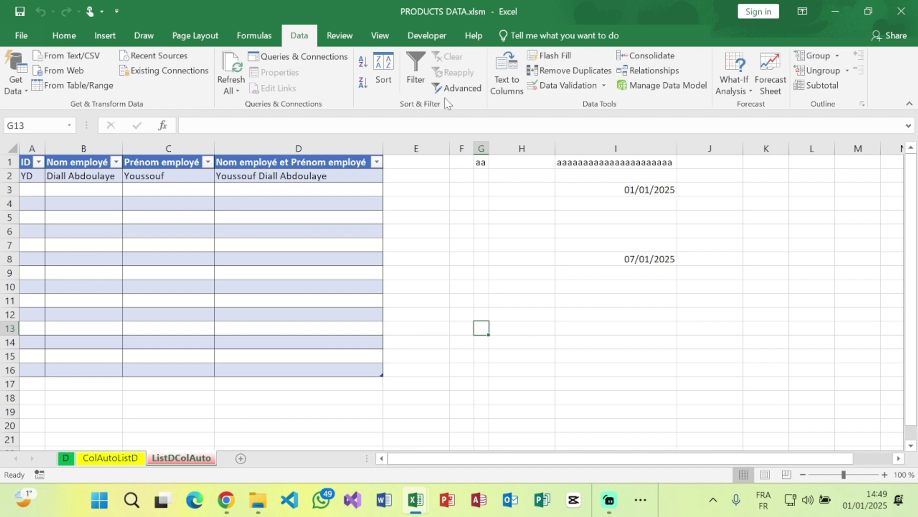
click(19, 36)
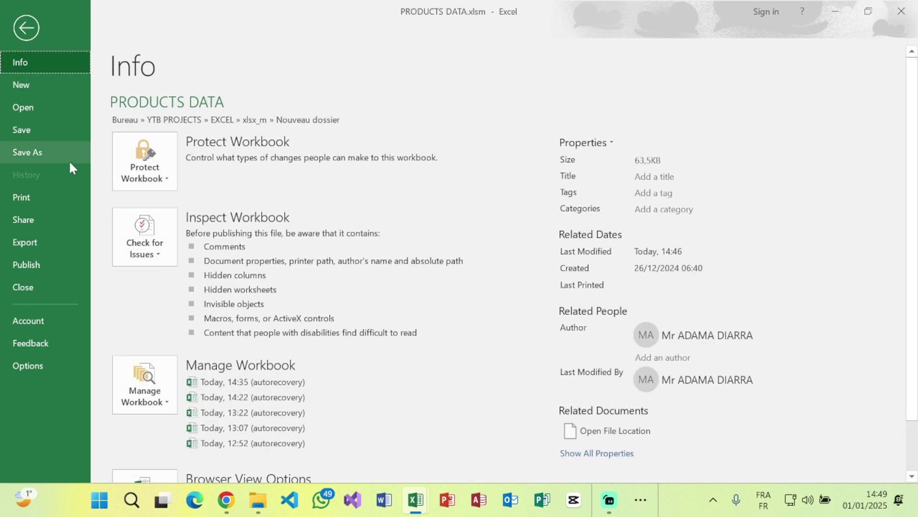
click(36, 154)
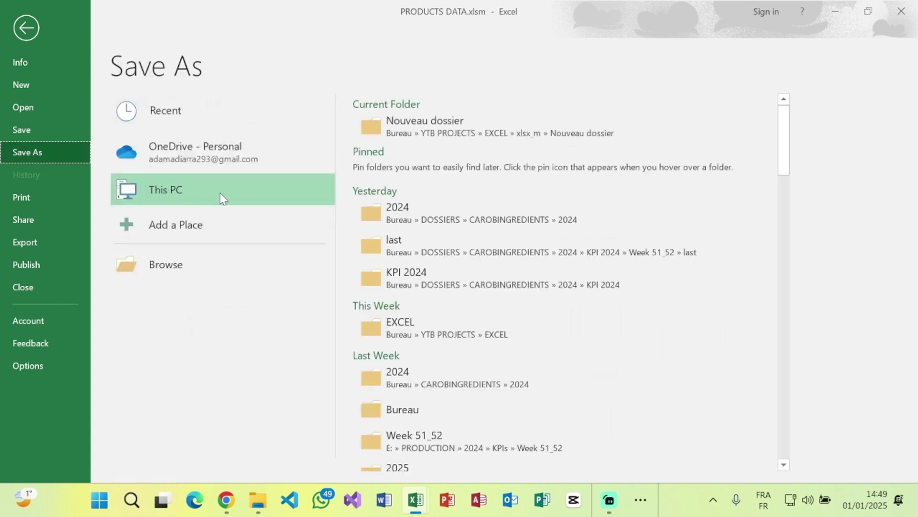
click(412, 271)
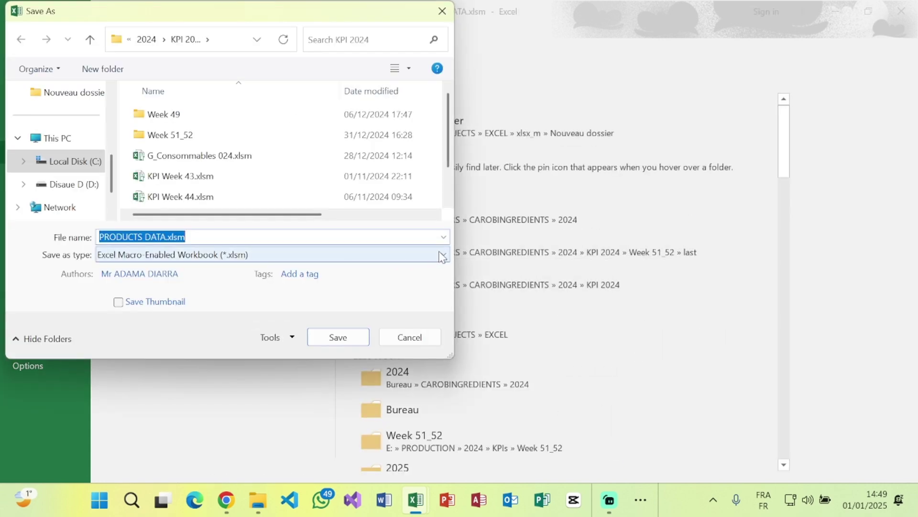
click(442, 254)
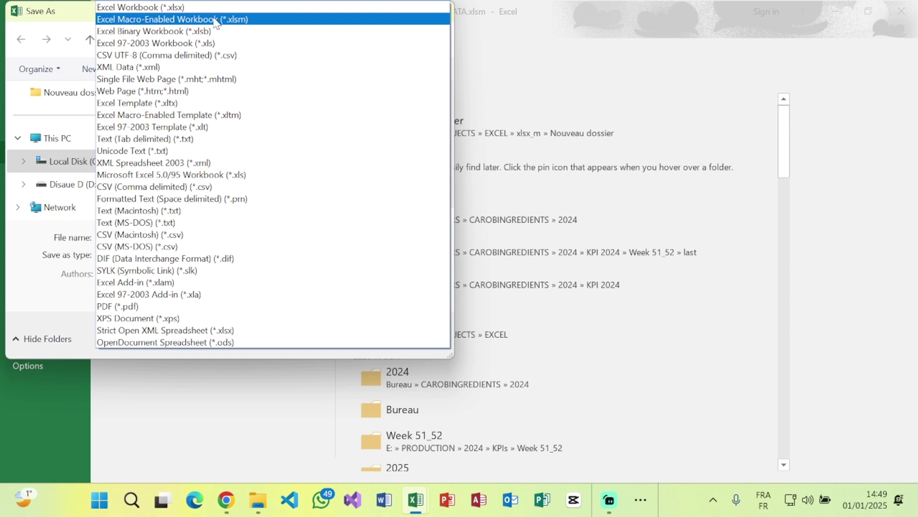
click(261, 20)
click(392, 337)
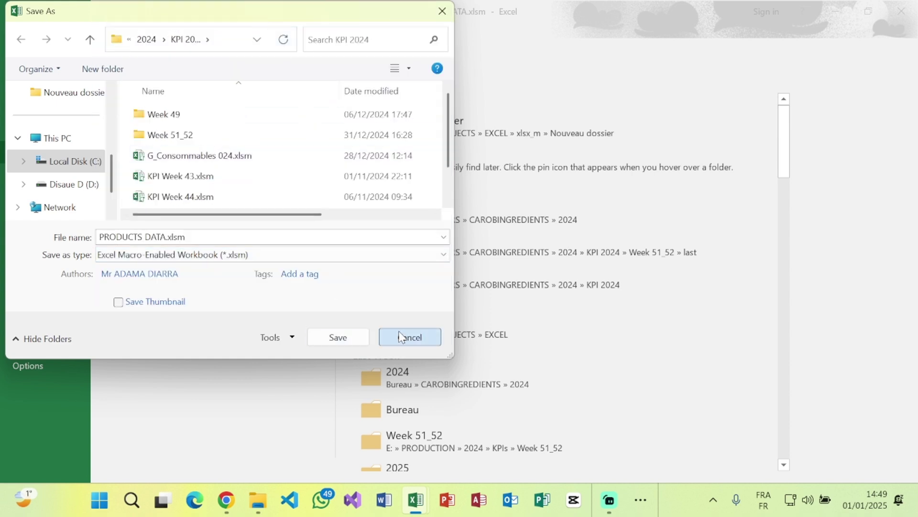
click(39, 29)
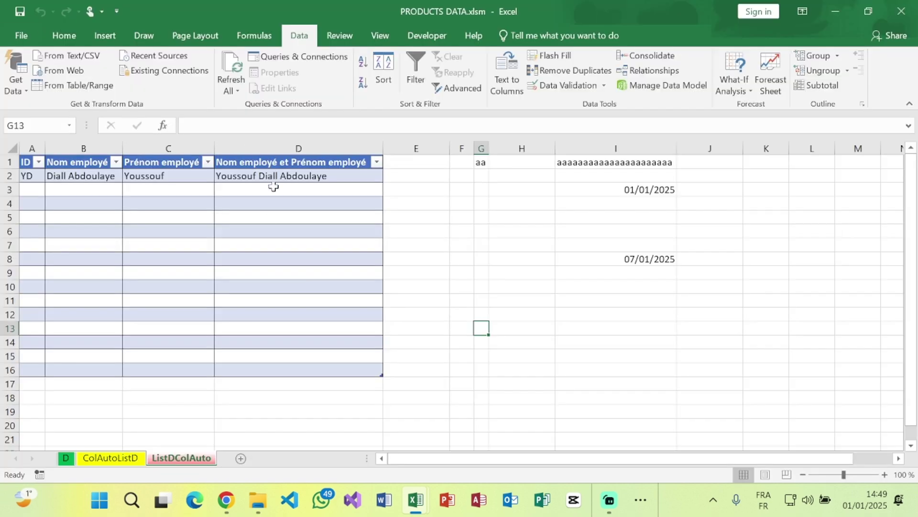
click(368, 413)
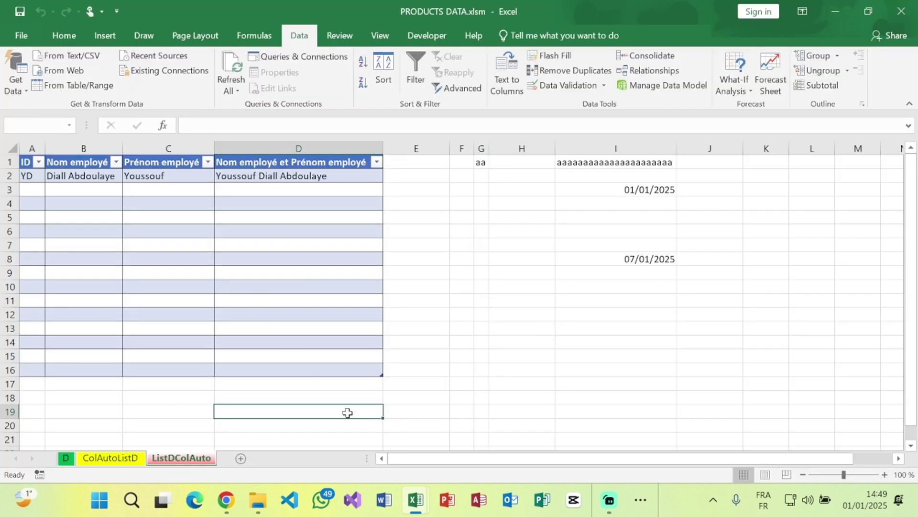
right_click(195, 456)
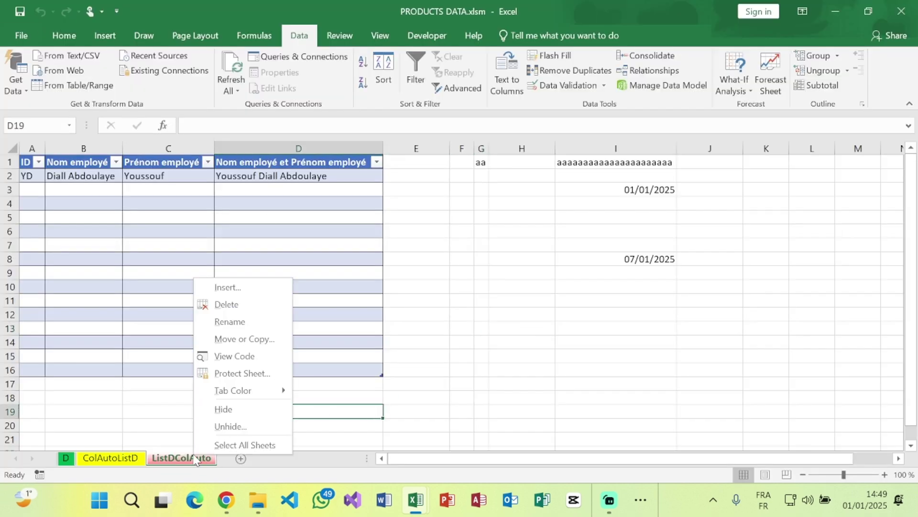
click(228, 356)
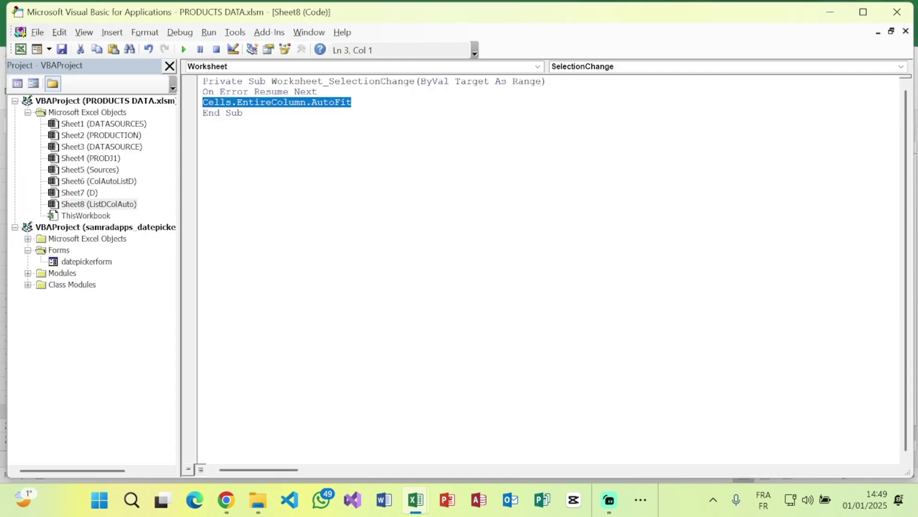
double_click(350, 102)
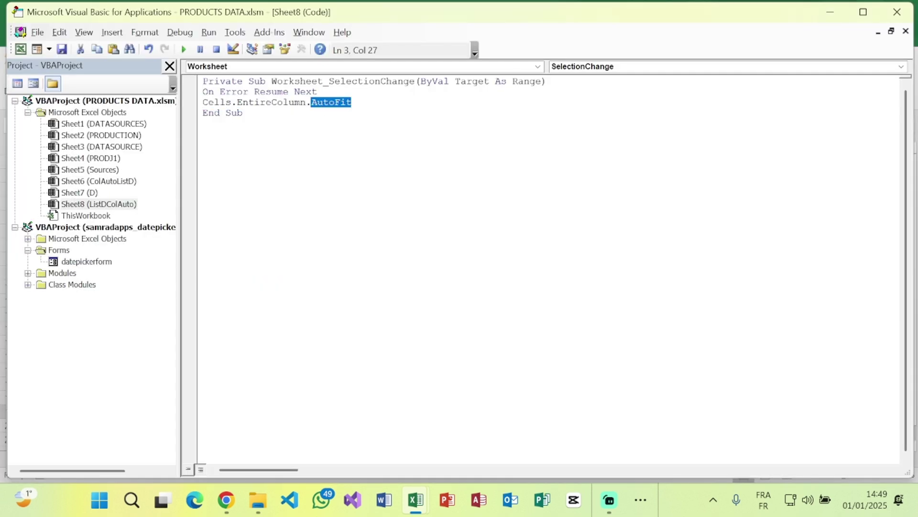
click(538, 67)
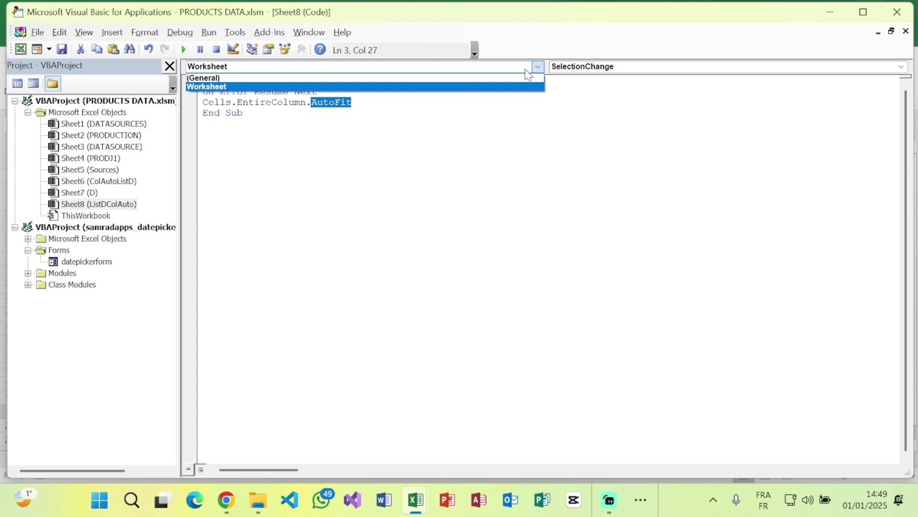
click(225, 98)
mouse_move(203, 92)
mouse_down()
mouse_move(353, 102)
mouse_move(203, 103)
mouse_up()
click(353, 103)
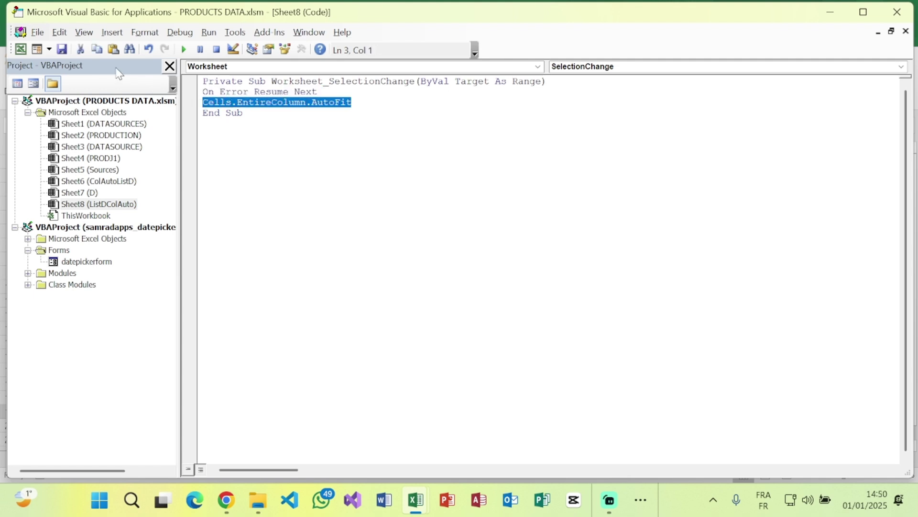
click(21, 49)
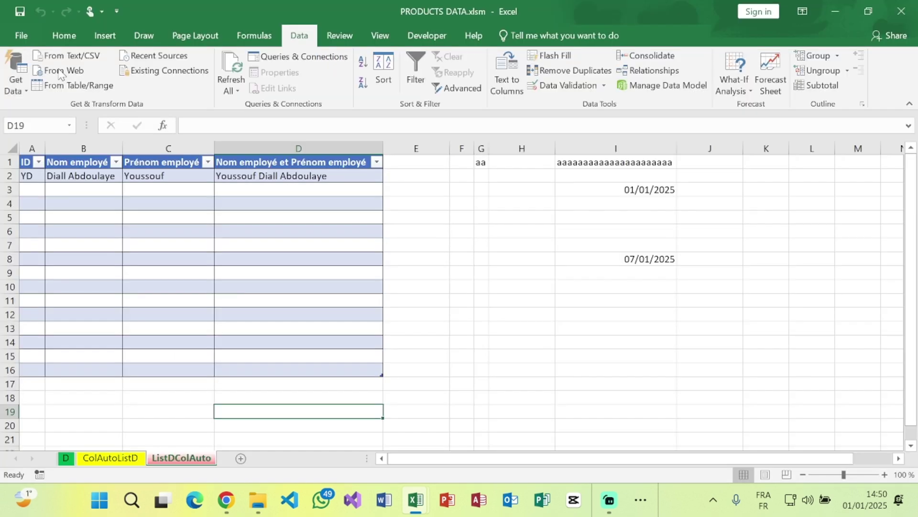